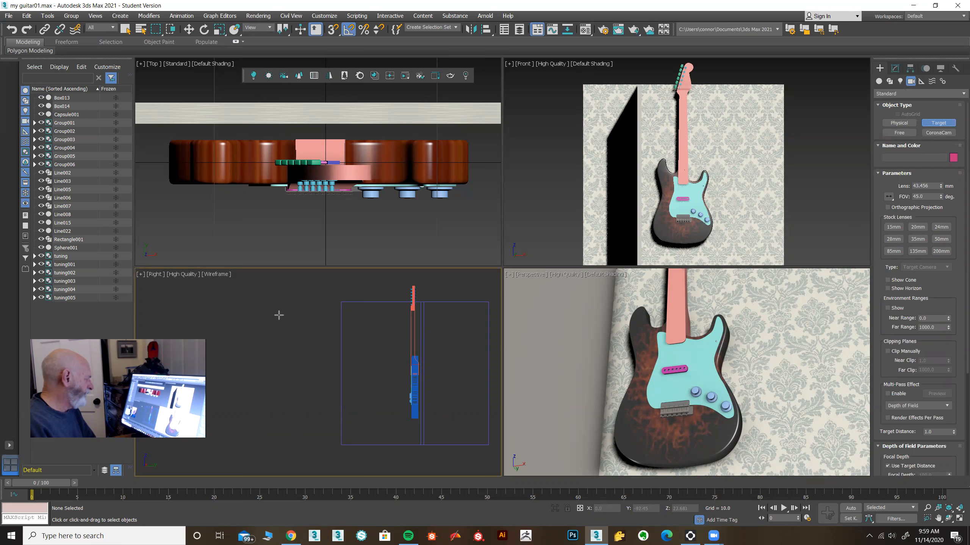
Place a target camera in the Right view, in front of and above the guitar, aimed at its body
{"action": "left_click_drag", "start_coordinate": [214, 297], "coordinate": [402, 374]}
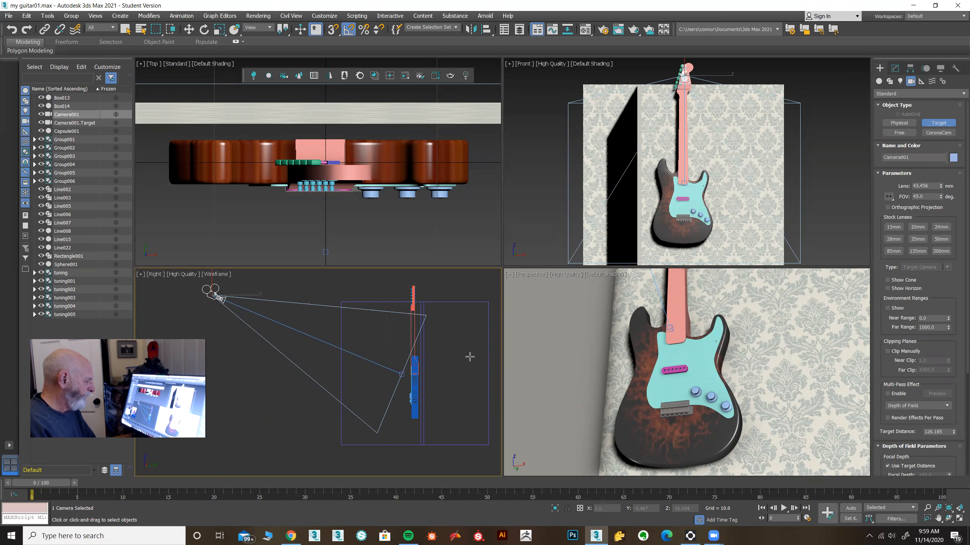
{"action": "left_click", "coordinate": [188, 29]}
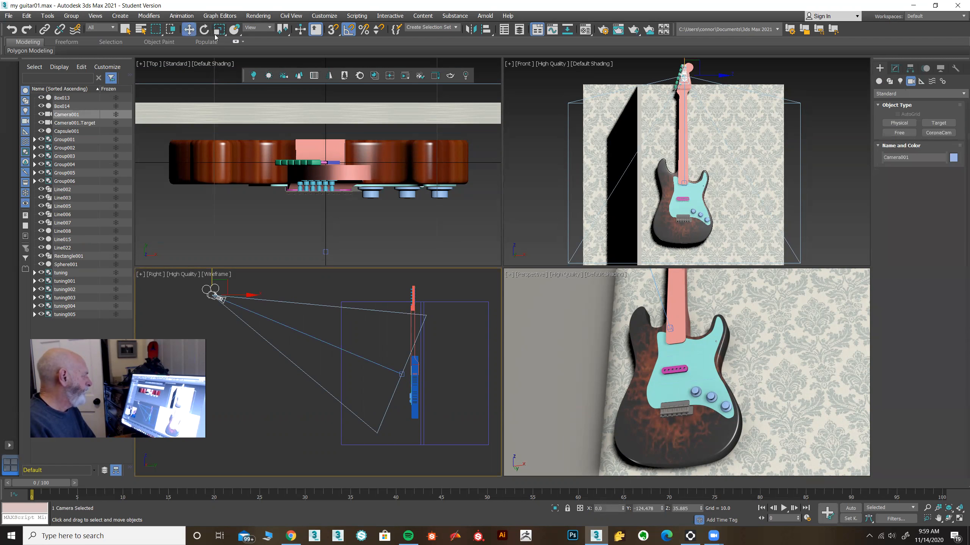
{"action": "right_click", "coordinate": [578, 303]}
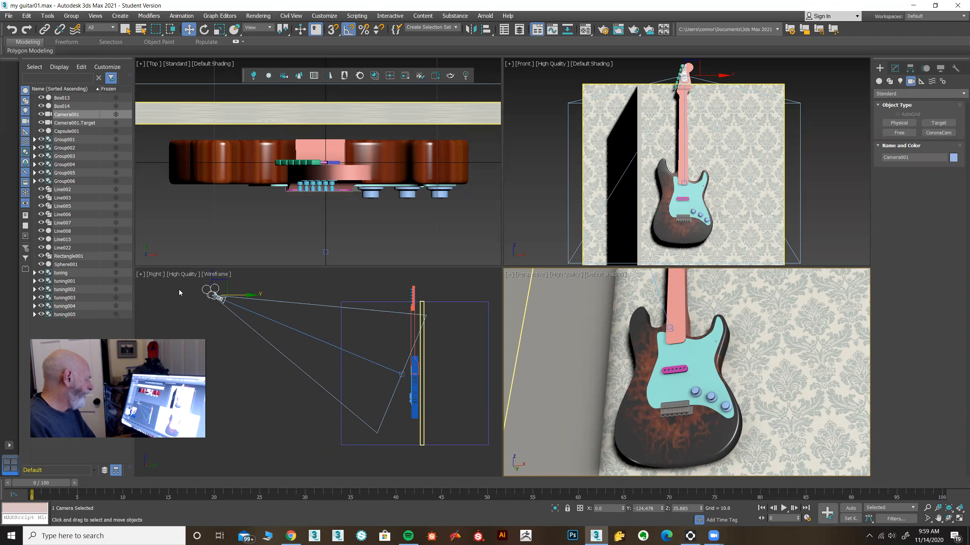
Switch the Right viewport to the Left view and back to the Right view
{"action": "left_click", "coordinate": [155, 279]}
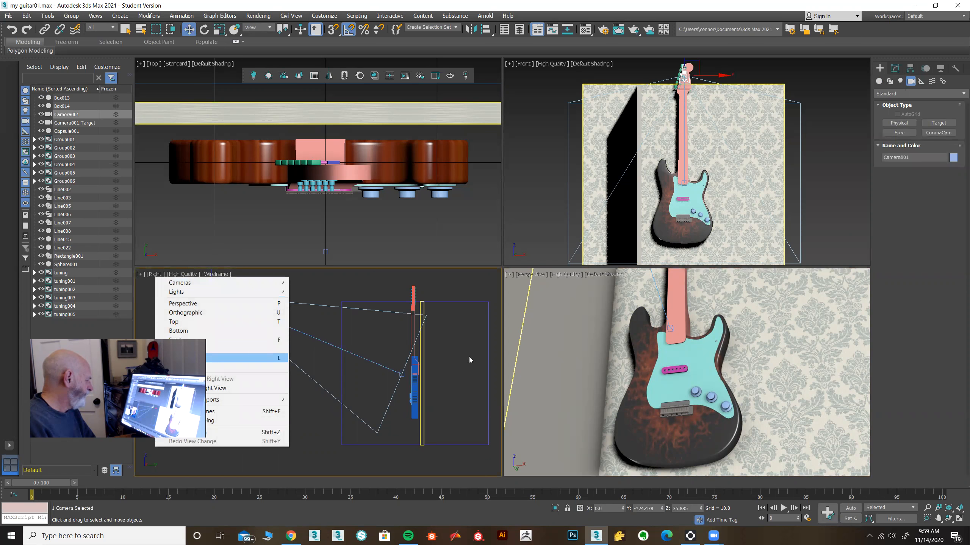
{"action": "left_click", "coordinate": [183, 358]}
{"action": "left_click", "coordinate": [155, 275]}
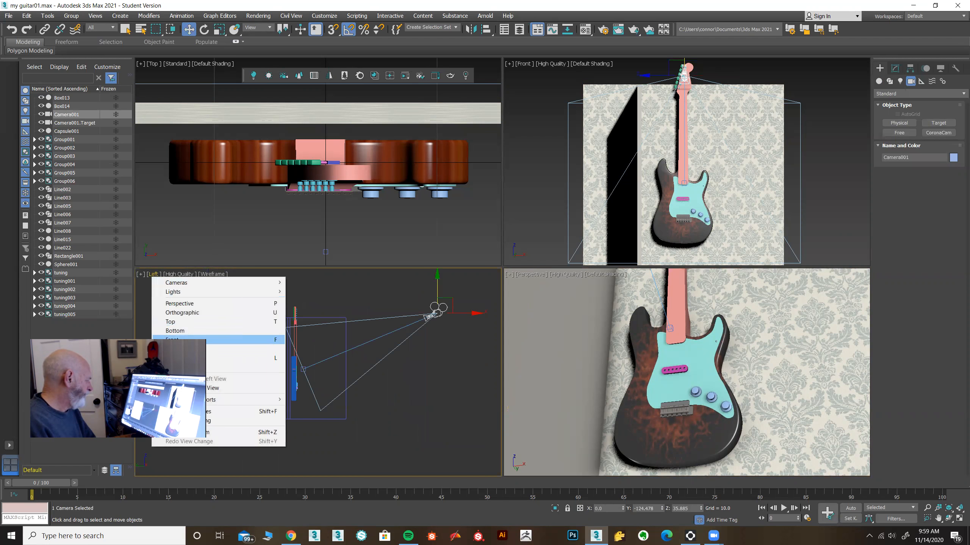
{"action": "left_click", "coordinate": [184, 366]}
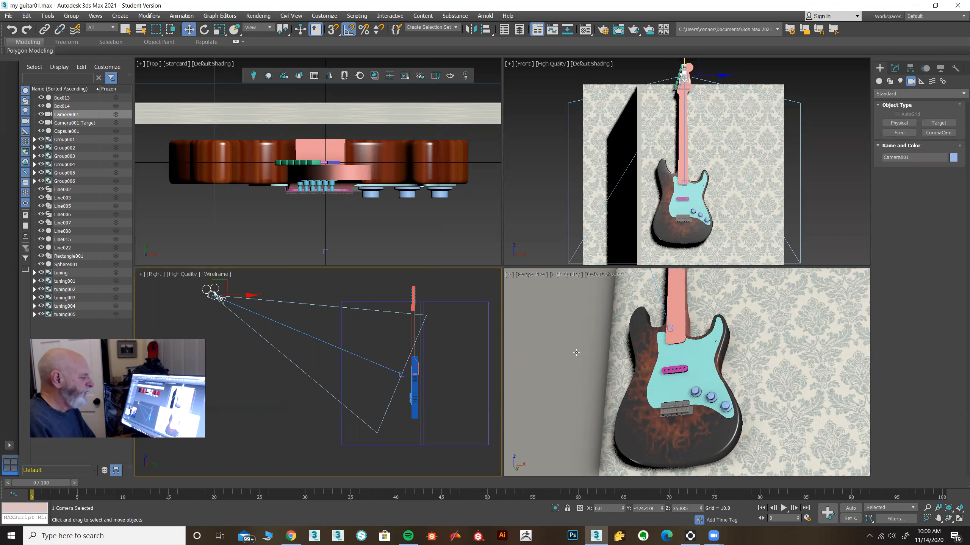
Show the new camera's view in the Perspective viewport, comparing it with an orbited Perspective view before returning to the camera
{"action": "right_click", "coordinate": [589, 308]}
{"action": "key", "text": "c"}
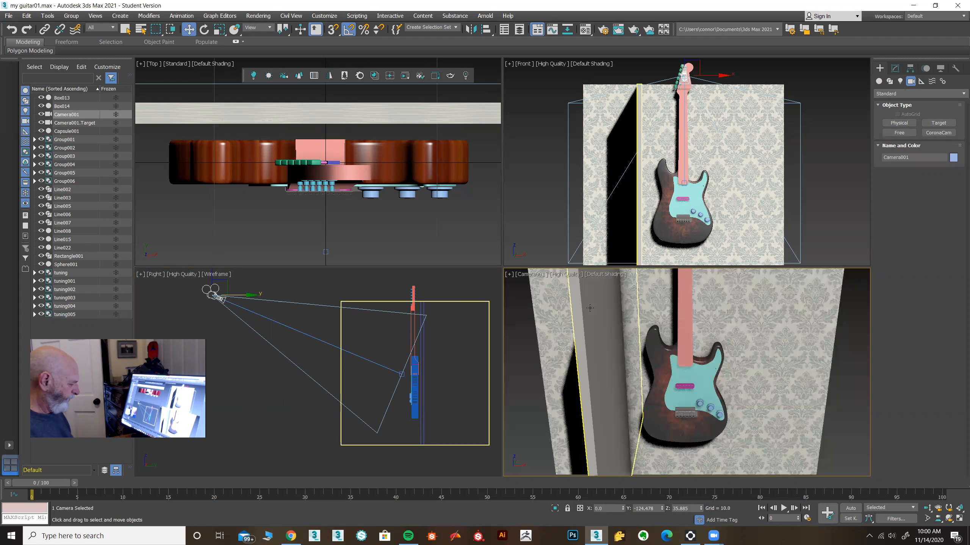
{"action": "key", "text": "p"}
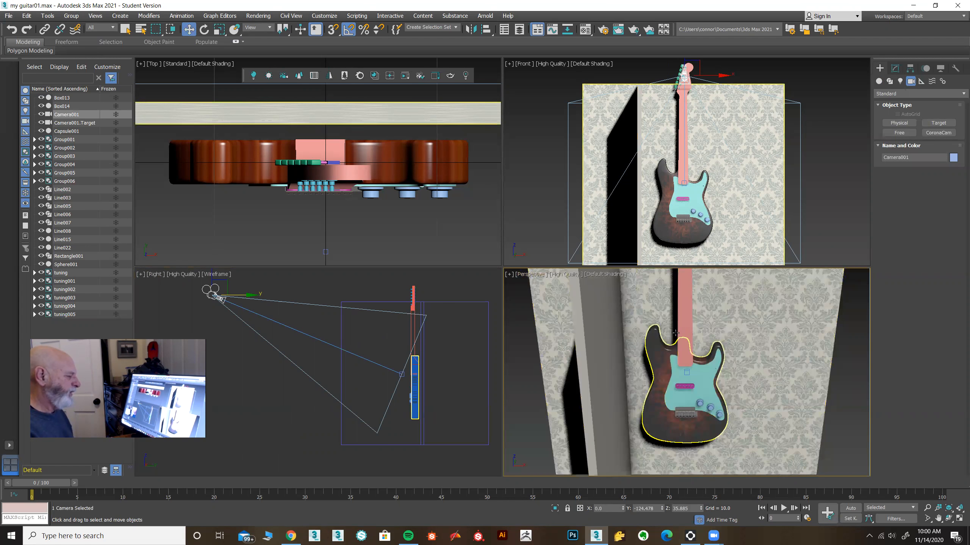
{"action": "middle_click_drag", "start_coordinate": [699, 363], "coordinate": [678, 293], "text": "alt"}
{"action": "mouse_move", "coordinate": [682, 335]}
{"action": "middle_mouse_down", "text": "alt"}
{"action": "mouse_move", "coordinate": [644, 317]}
{"action": "mouse_move", "coordinate": [672, 347]}
{"action": "middle_mouse_up", "text": "alt"}
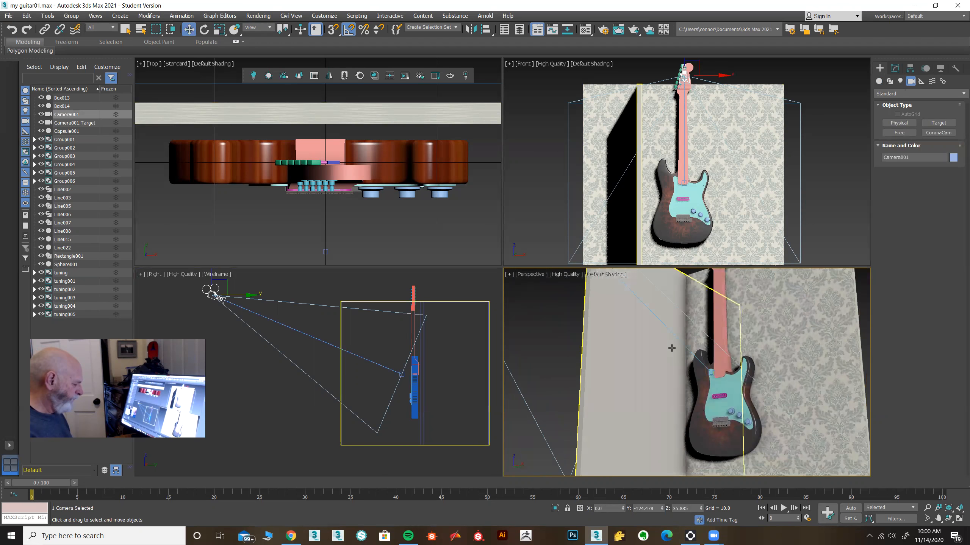
{"action": "key", "text": "c"}
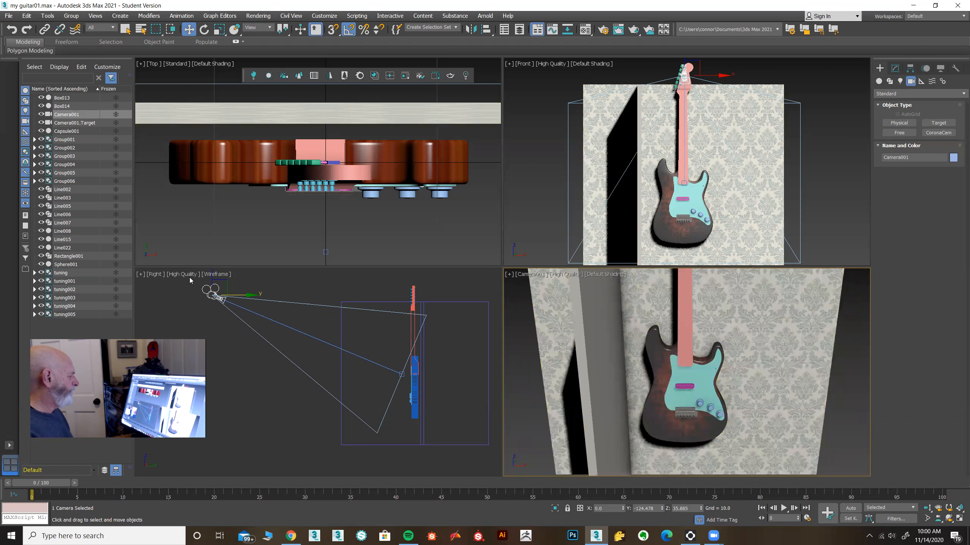
Lower the camera by about 8.7 units in the Right view and raise its target slightly
{"action": "left_click", "coordinate": [210, 289]}
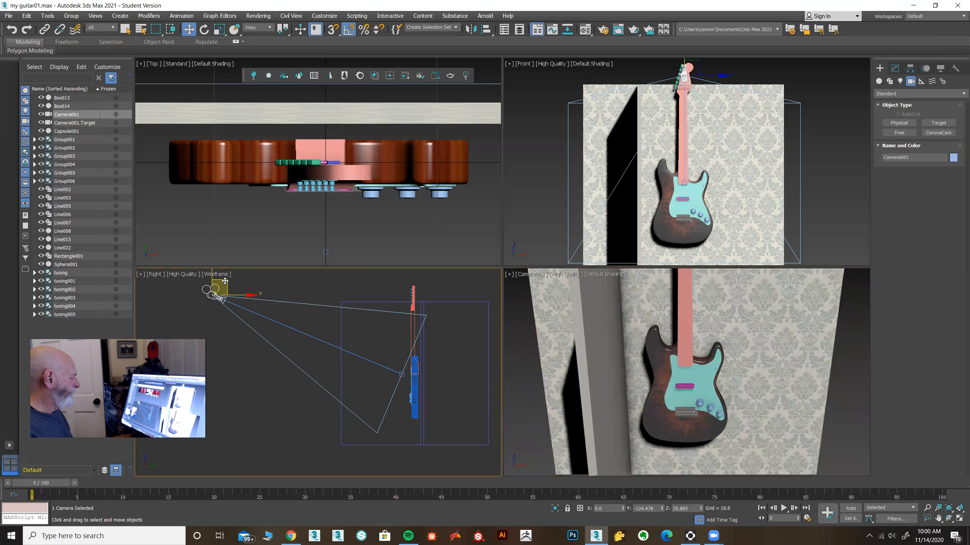
{"action": "left_click_drag", "start_coordinate": [225, 280], "coordinate": [220, 302]}
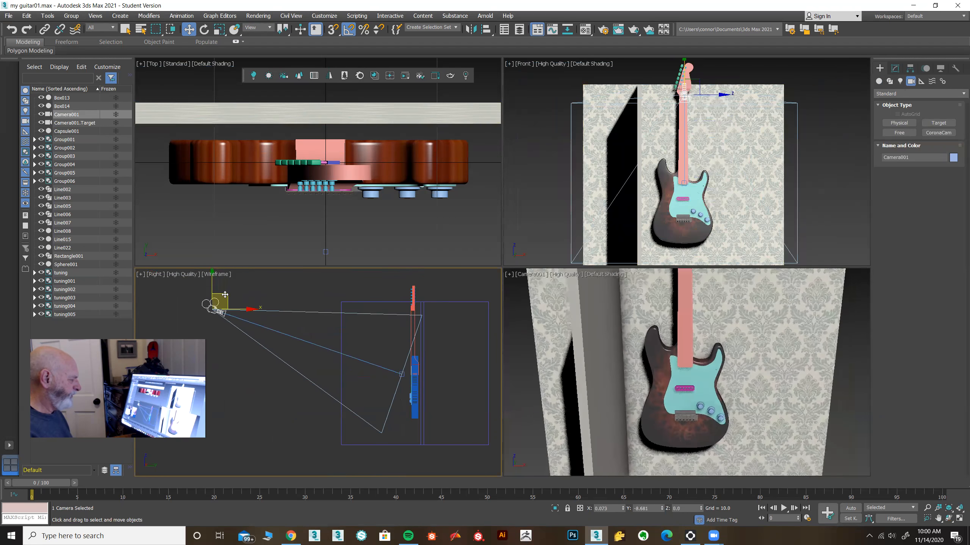
{"action": "left_click", "coordinate": [401, 374]}
{"action": "mouse_move", "coordinate": [400, 373]}
{"action": "left_mouse_down"}
{"action": "mouse_move", "coordinate": [387, 381]}
{"action": "mouse_move", "coordinate": [401, 320]}
{"action": "mouse_move", "coordinate": [386, 342]}
{"action": "mouse_move", "coordinate": [400, 356]}
{"action": "left_mouse_up"}
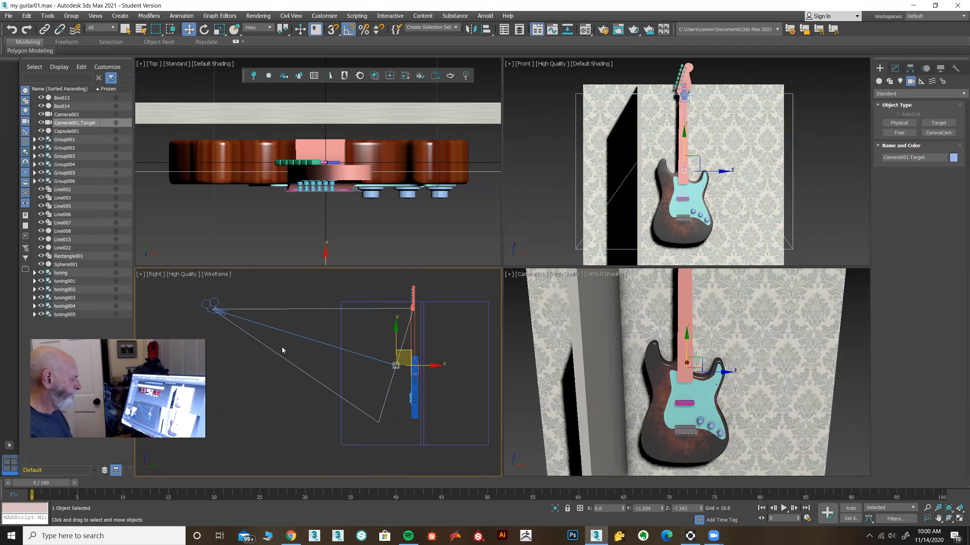
Move the camera sideways and closer in the Top view to about X 43, Y -101 for an angled shot of the guitar
{"action": "scroll", "coordinate": [282, 347], "scroll_direction": "down", "scroll_amount": 2}
{"action": "scroll", "coordinate": [283, 236], "scroll_direction": "down", "scroll_amount": 3}
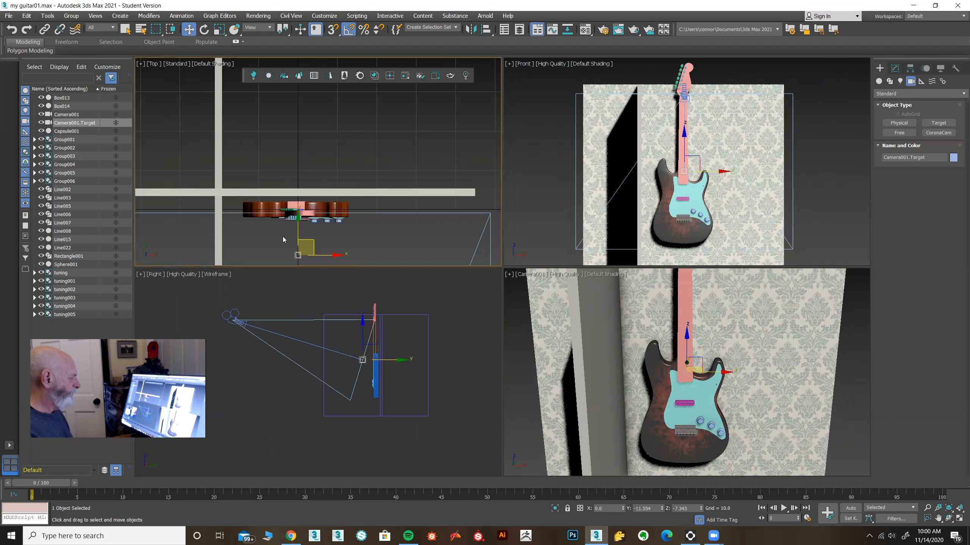
{"action": "middle_click_drag", "start_coordinate": [282, 236], "coordinate": [277, 104]}
{"action": "scroll", "coordinate": [265, 162], "scroll_direction": "down", "scroll_amount": 5}
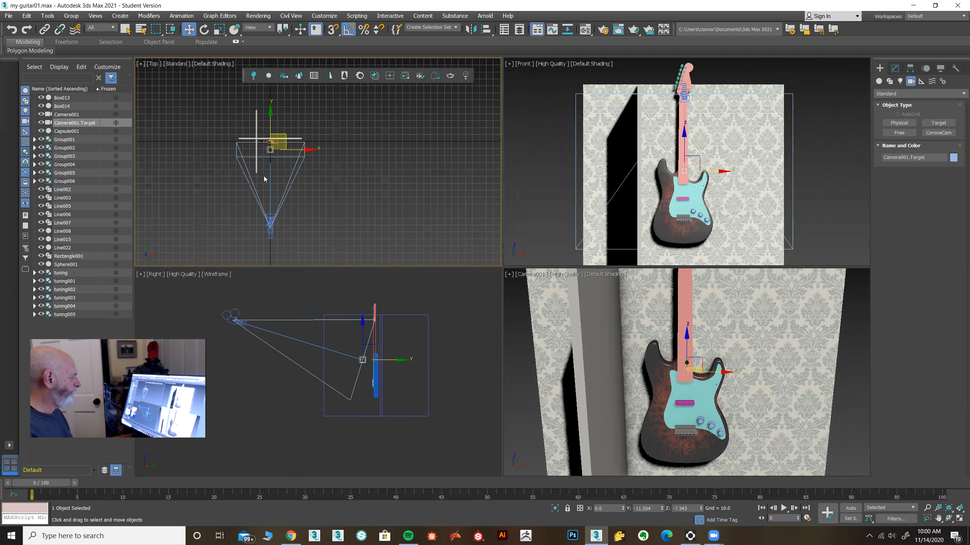
{"action": "left_click", "coordinate": [271, 229]}
{"action": "left_click_drag", "start_coordinate": [291, 227], "coordinate": [309, 197]}
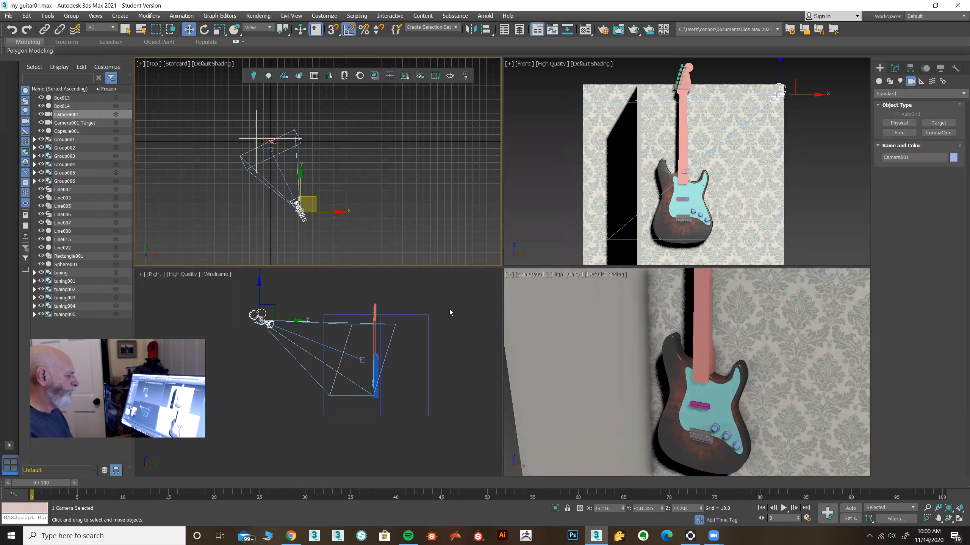
Switch the camera viewport to Perspective, orbit around the guitar, and restore the Camera001 view
{"action": "right_click", "coordinate": [567, 323]}
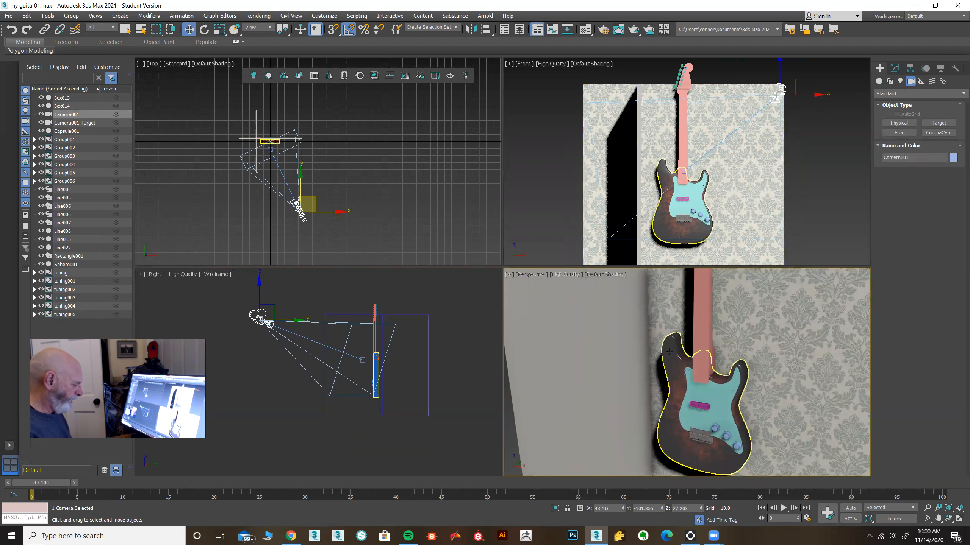
{"action": "key", "text": "p"}
{"action": "left_click", "coordinate": [777, 404]}
{"action": "middle_click_drag", "start_coordinate": [776, 404], "coordinate": [714, 390], "text": "alt"}
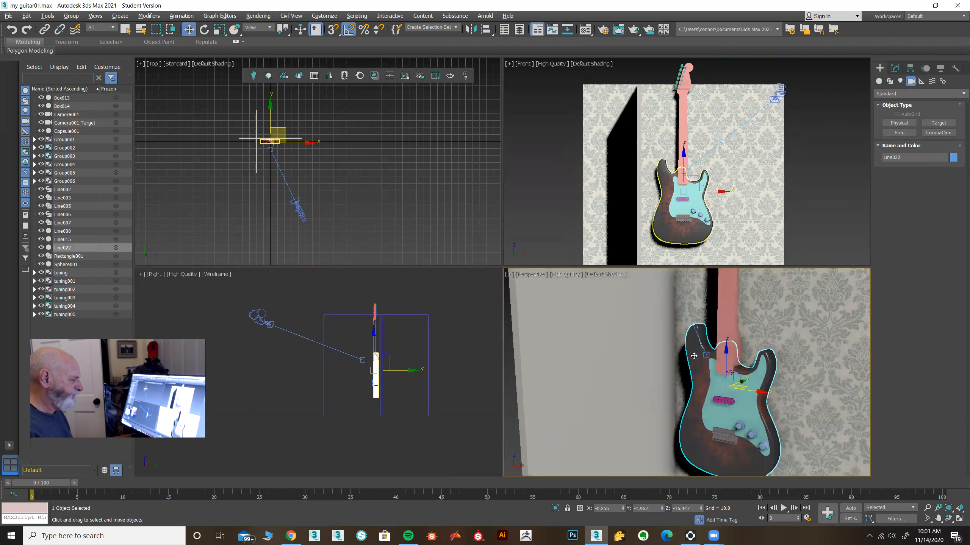
{"action": "left_click", "coordinate": [532, 274]}
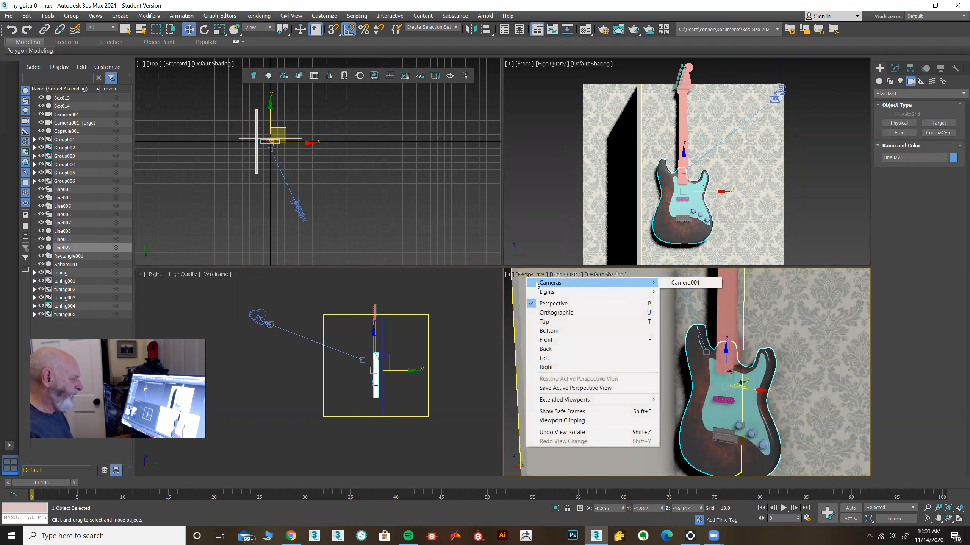
{"action": "mouse_move", "coordinate": [538, 284]}
{"action": "left_click", "coordinate": [682, 284]}
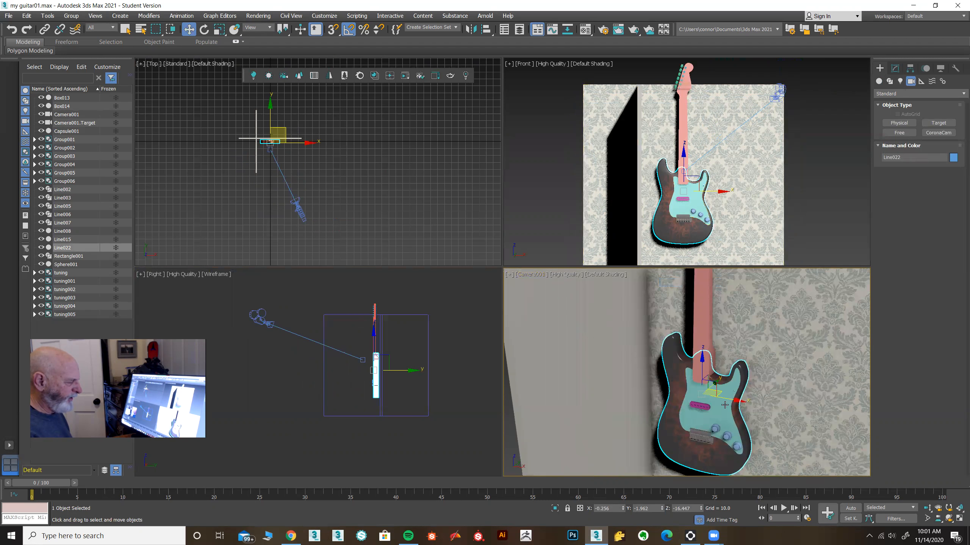
Truck the camera within its own view and orbit it slightly around the guitar to adjust the framing
{"action": "middle_click_drag", "start_coordinate": [772, 352], "coordinate": [740, 329]}
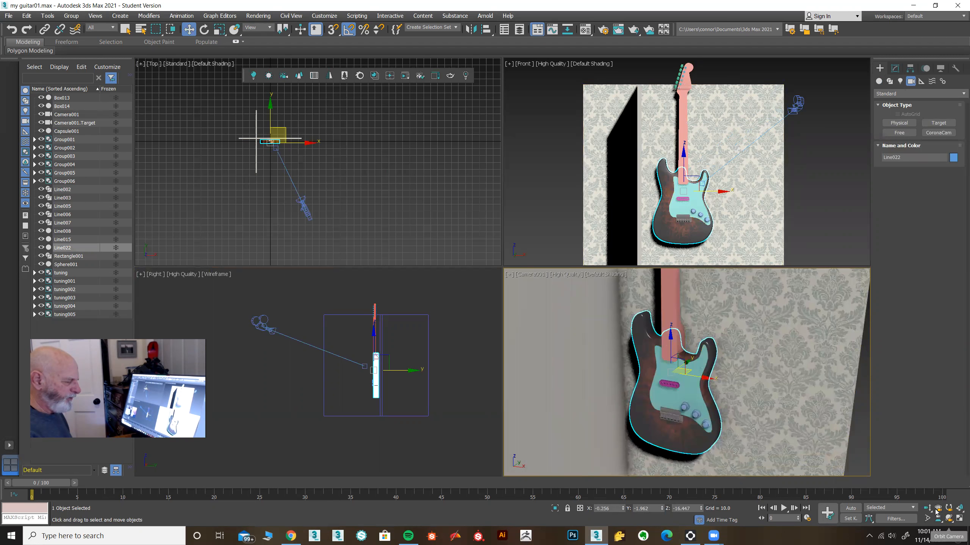
{"action": "left_click", "coordinate": [949, 519]}
{"action": "left_click_drag", "start_coordinate": [671, 417], "coordinate": [655, 401]}
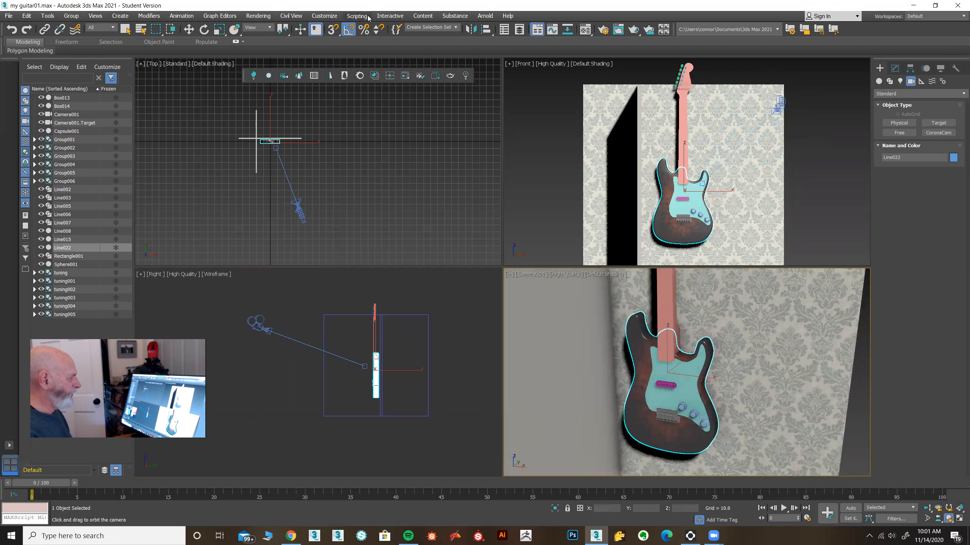
{"action": "mouse_move", "coordinate": [756, 361]}
{"action": "left_mouse_down"}
{"action": "mouse_move", "coordinate": [736, 360]}
{"action": "mouse_move", "coordinate": [743, 365]}
{"action": "left_mouse_up"}
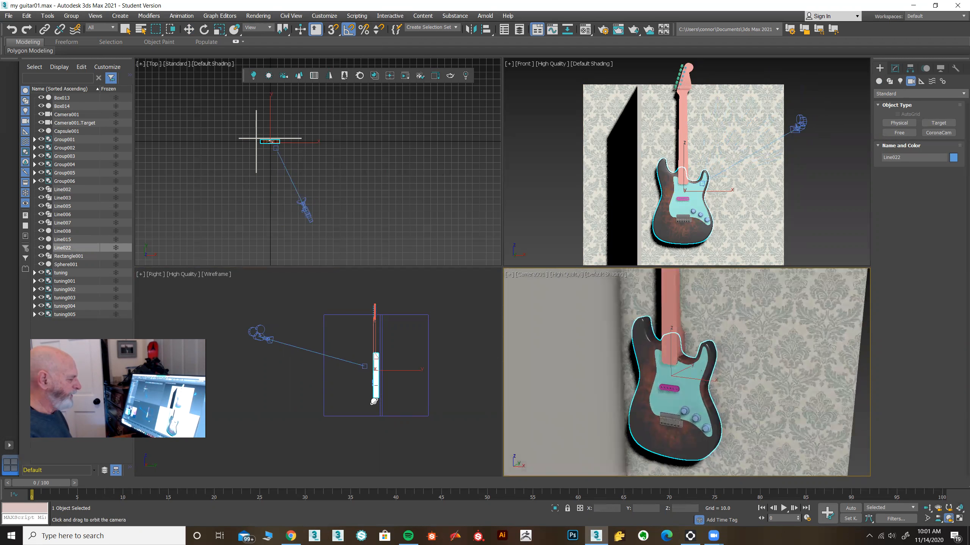
Raise the camera in the Right view to about Z 27 so it looks down on the guitar
{"action": "left_click", "coordinate": [189, 29]}
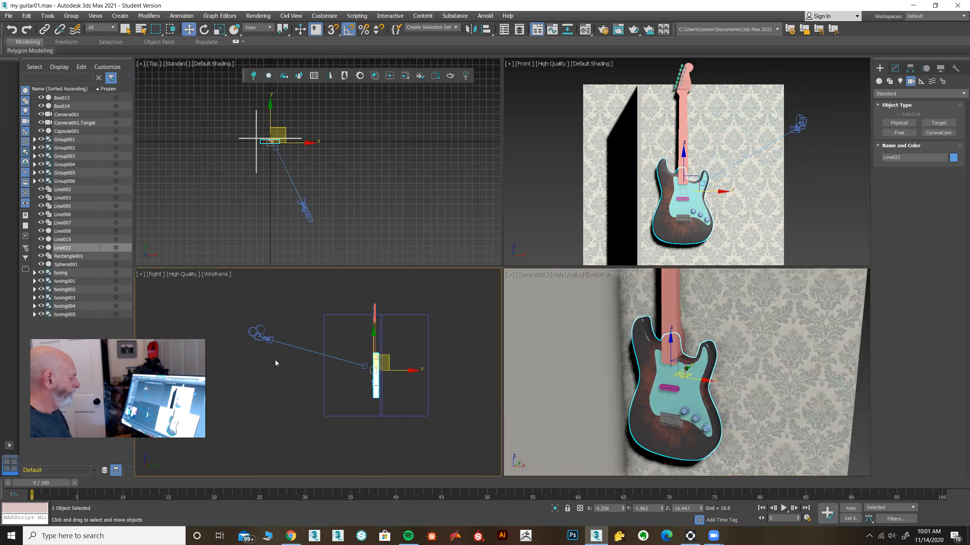
{"action": "left_click", "coordinate": [259, 333]}
{"action": "left_click_drag", "start_coordinate": [259, 308], "coordinate": [264, 290]}
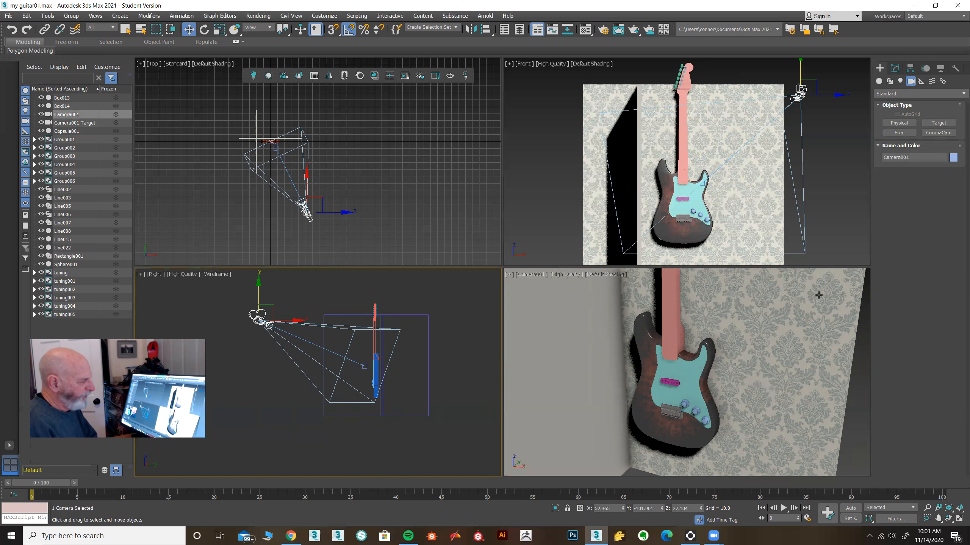
Render the Camera001 view and reposition the rendered frame window
{"action": "right_click", "coordinate": [830, 427]}
{"action": "key", "text": "shift+q"}
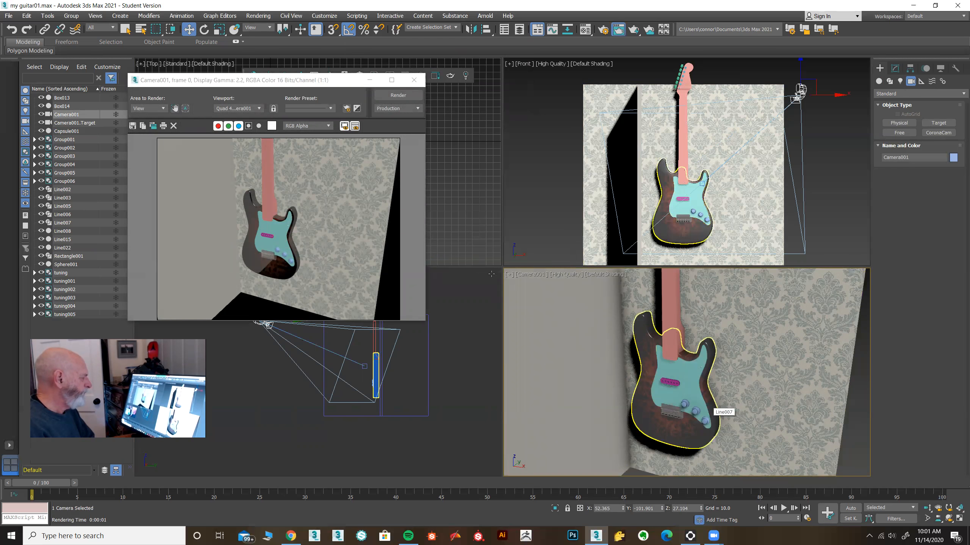
{"action": "left_click_drag", "start_coordinate": [292, 83], "coordinate": [325, 89]}
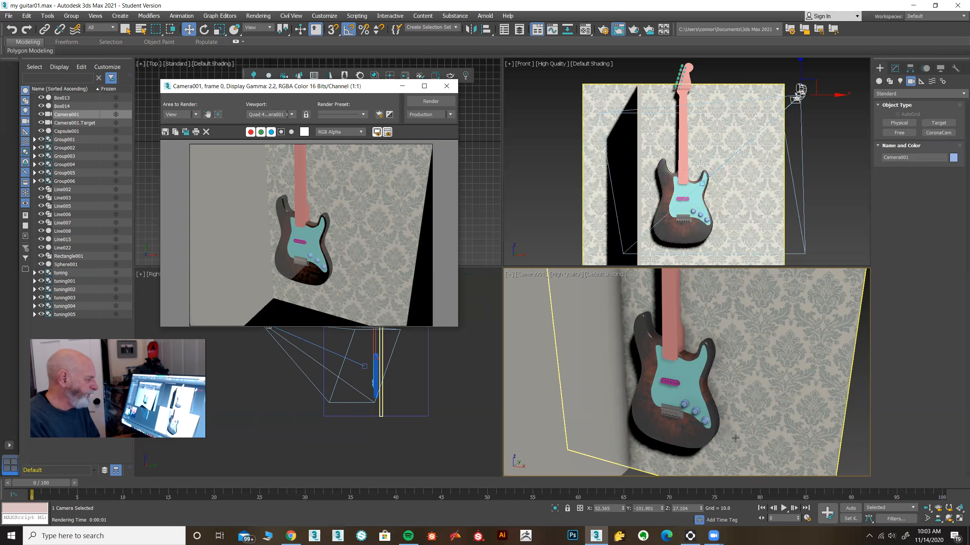
Show safe frames in the Camera001 viewport and clear the object selection
{"action": "left_click", "coordinate": [531, 275]}
{"action": "left_click", "coordinate": [566, 411]}
{"action": "left_click", "coordinate": [317, 429]}
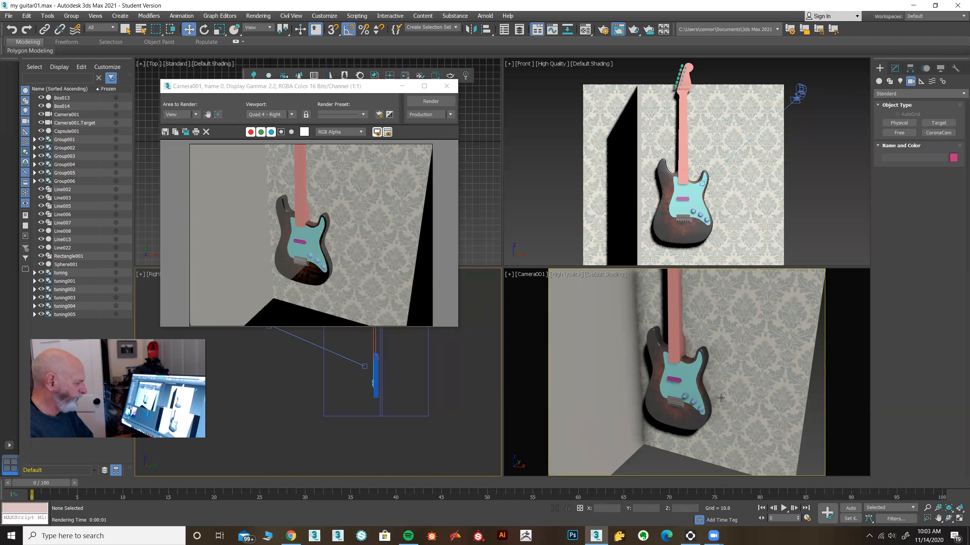
Dolly the camera closer to the guitar and truck it slightly to frame the body within the safe frame
{"action": "left_click", "coordinate": [805, 451]}
{"action": "left_click", "coordinate": [927, 508]}
{"action": "left_click_drag", "start_coordinate": [691, 428], "coordinate": [693, 411]}
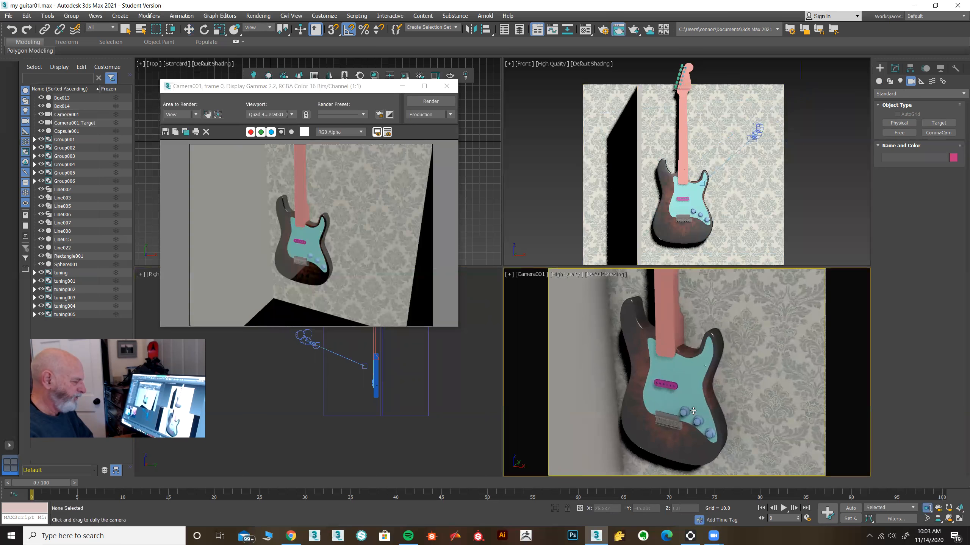
{"action": "middle_click_drag", "start_coordinate": [693, 415], "coordinate": [701, 415]}
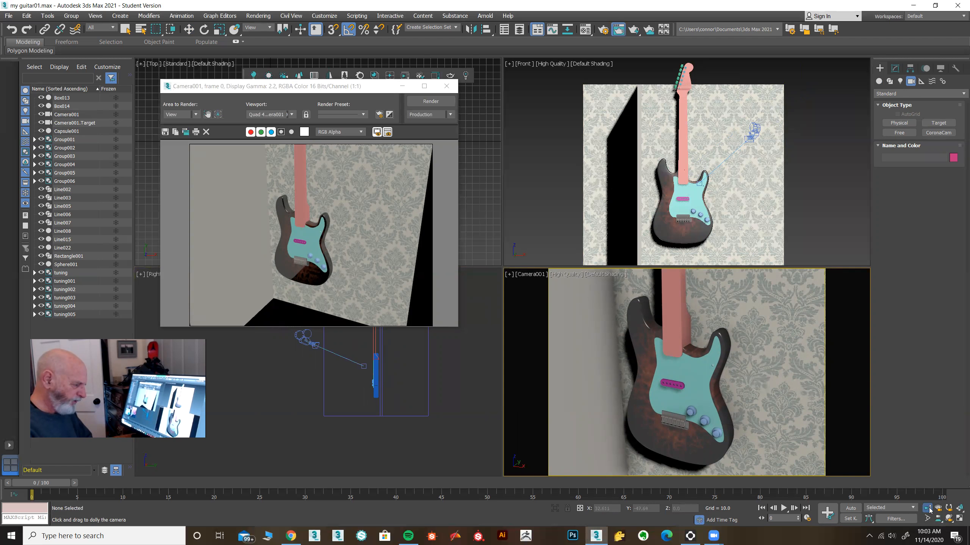
Orbit the camera to a low angle beneath the guitar body and roll it so the neck runs diagonally
{"action": "left_click", "coordinate": [949, 519]}
{"action": "left_click_drag", "start_coordinate": [662, 397], "coordinate": [672, 342]}
{"action": "middle_click_drag", "start_coordinate": [654, 416], "coordinate": [665, 340]}
{"action": "left_click", "coordinate": [949, 507]}
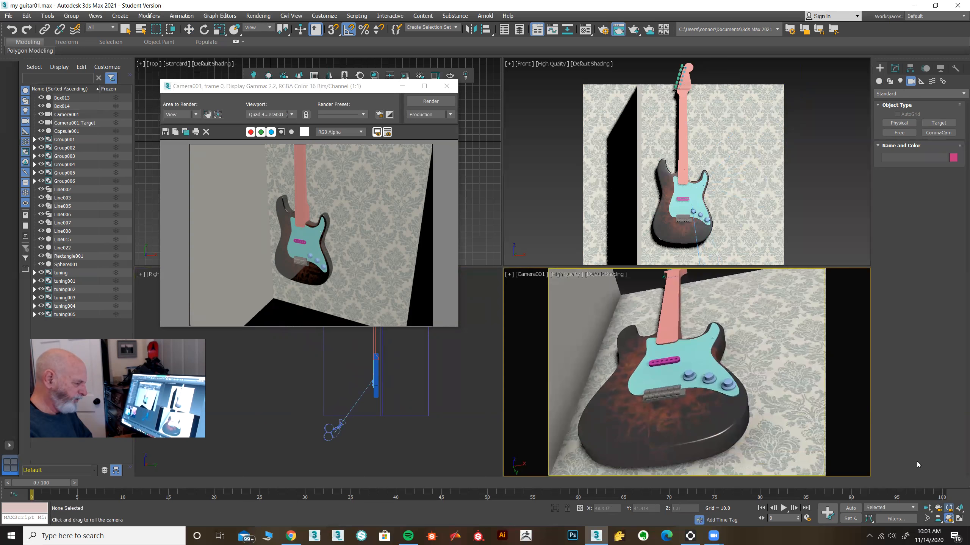
{"action": "left_click_drag", "start_coordinate": [799, 348], "coordinate": [766, 346]}
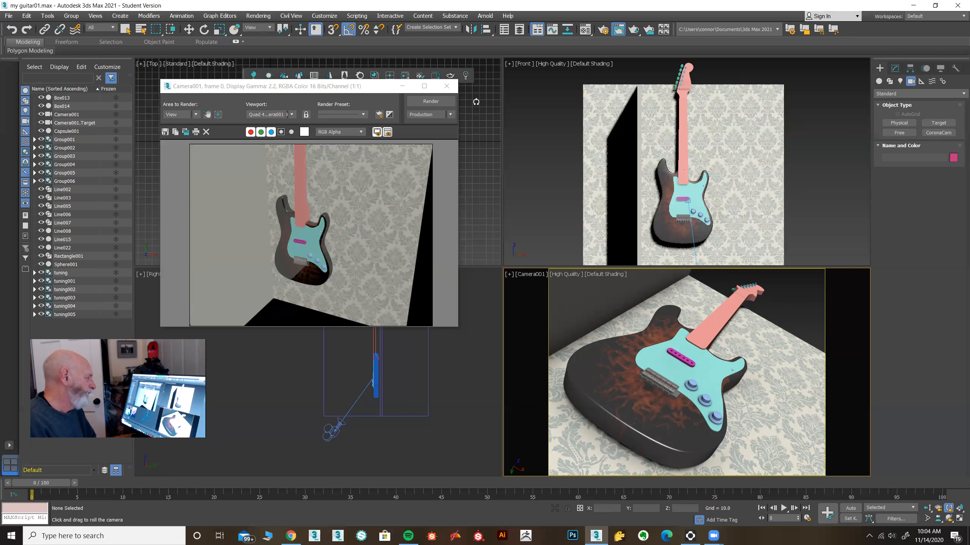
Close the rendered frame, open Render Setup and set the output size to the 800x600 preset
{"action": "left_click", "coordinate": [447, 86]}
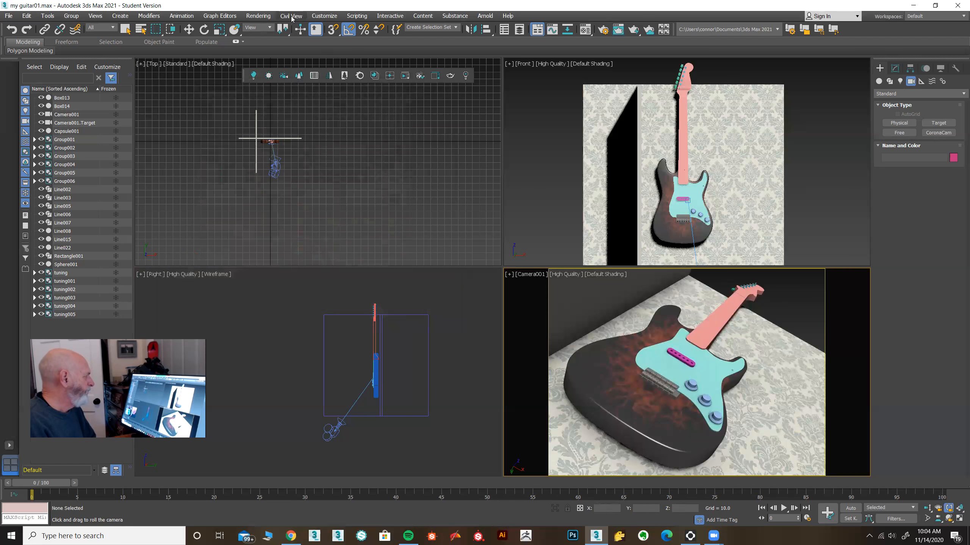
{"action": "left_click", "coordinate": [258, 16]}
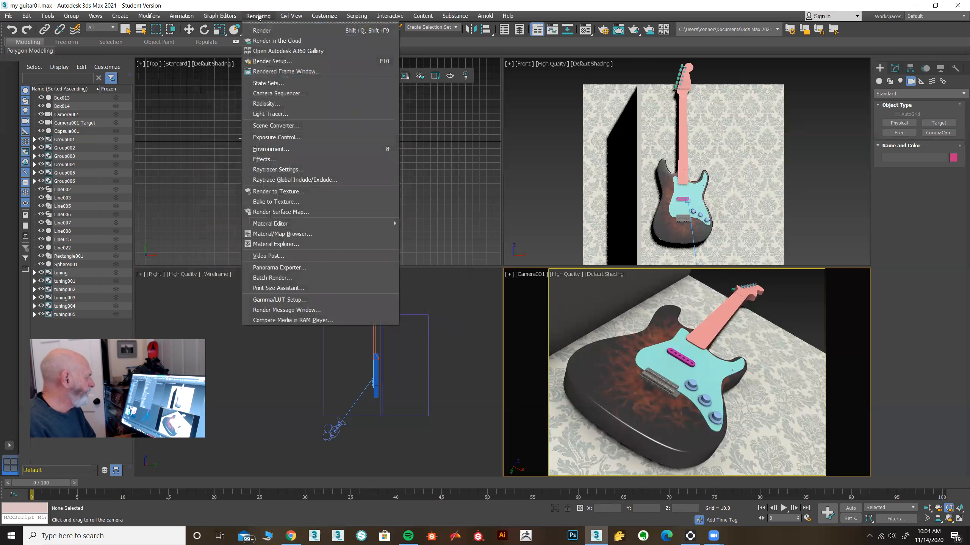
{"action": "left_click", "coordinate": [277, 61]}
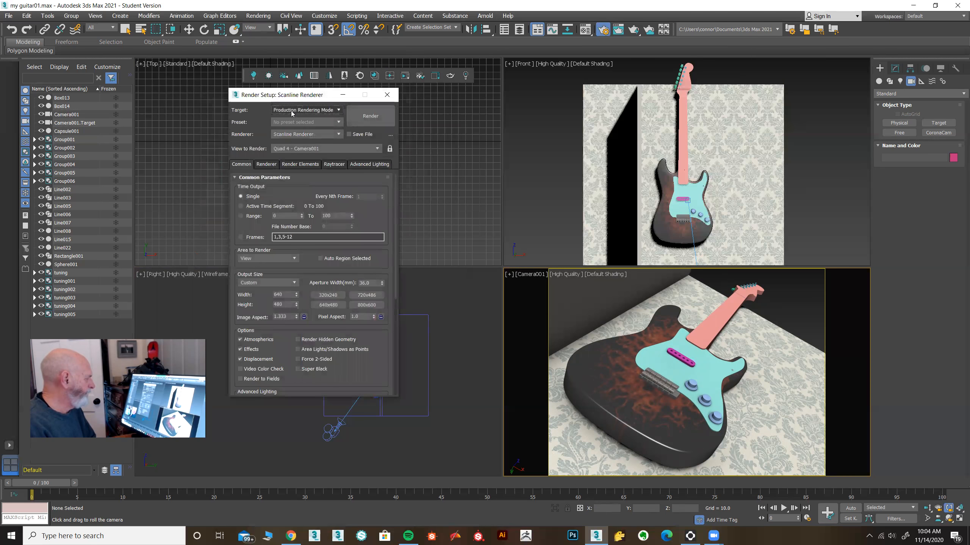
{"action": "left_click_drag", "start_coordinate": [329, 87], "coordinate": [361, 76]}
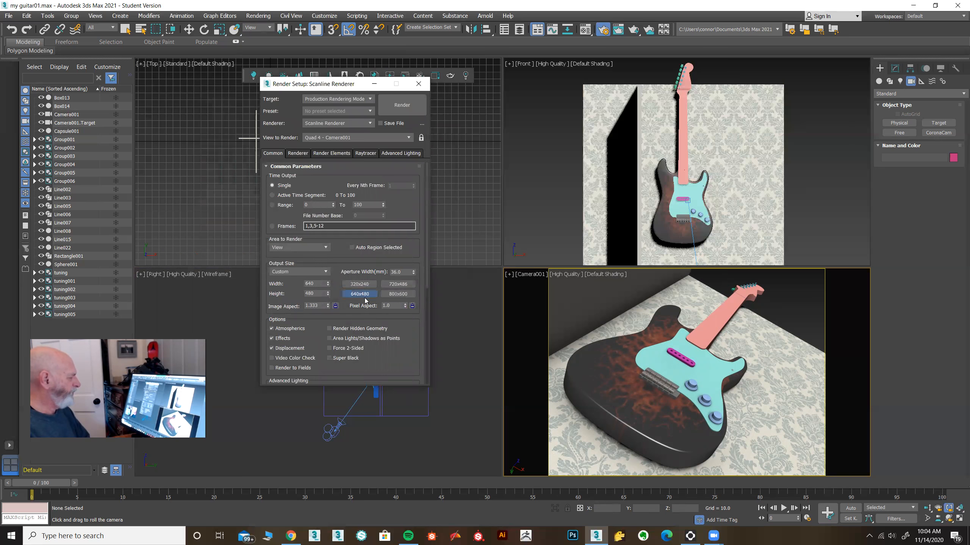
{"action": "left_click", "coordinate": [400, 294]}
{"action": "left_click", "coordinate": [362, 295]}
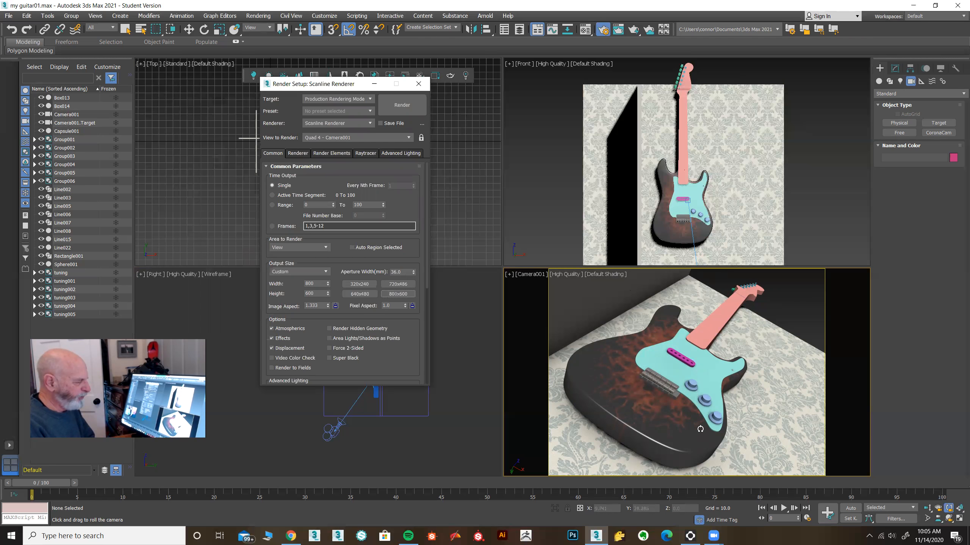
Set the render output to a portrait size with height 3000 and width 2400
{"action": "left_click", "coordinate": [321, 284]}
{"action": "key", "text": "Tab"}
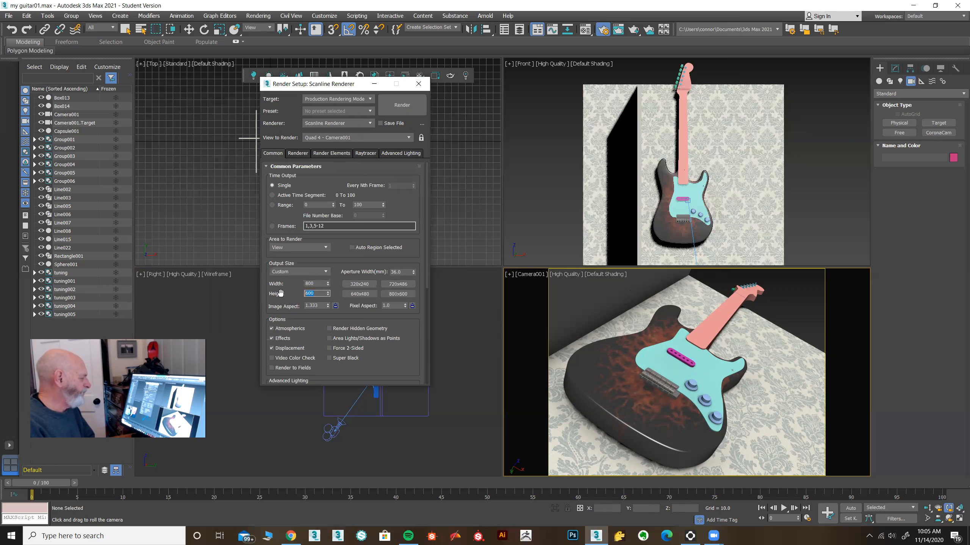
{"action": "type", "text": "3000"}
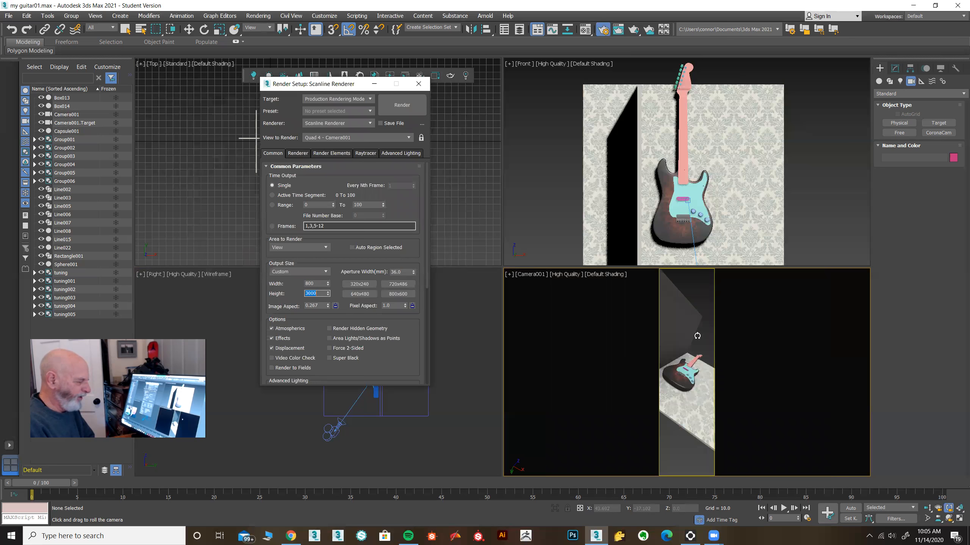
{"action": "double_click", "coordinate": [319, 284]}
{"action": "type", "text": "24"}
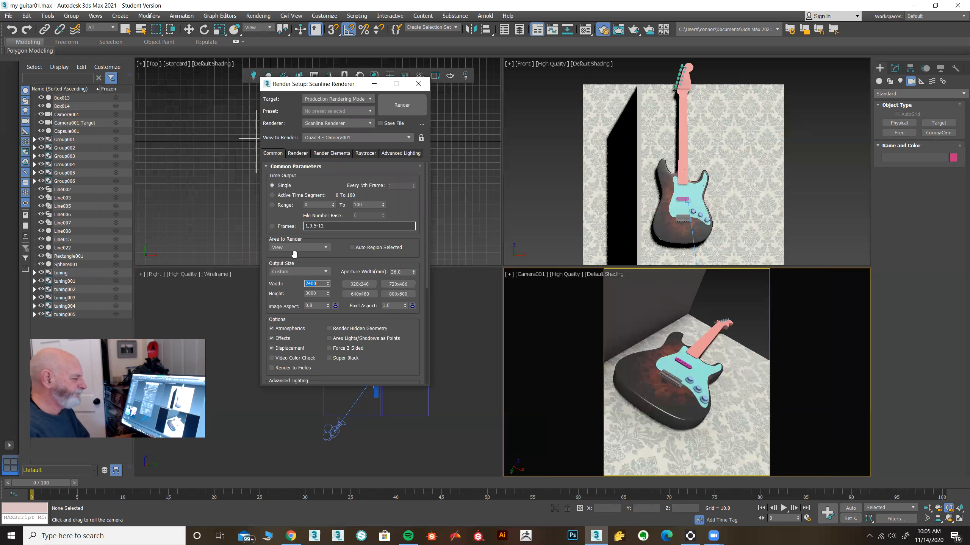
Dolly in on the guitar body, then orbit and roll the camera for a low close-up with the neck running sideways
{"action": "left_click", "coordinate": [927, 507]}
{"action": "left_click_drag", "start_coordinate": [672, 439], "coordinate": [672, 382]}
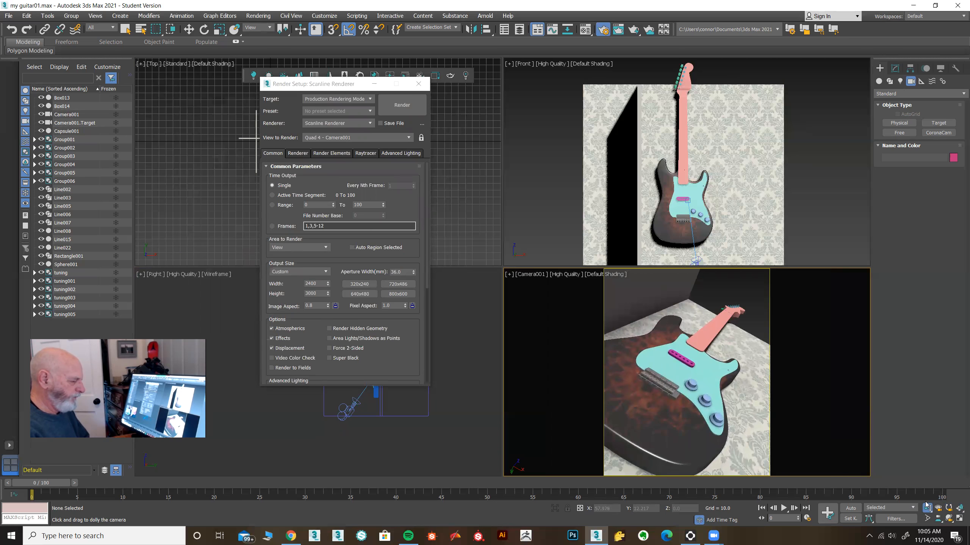
{"action": "left_click", "coordinate": [948, 517]}
{"action": "left_click_drag", "start_coordinate": [668, 453], "coordinate": [662, 453]}
{"action": "left_click", "coordinate": [949, 508]}
{"action": "left_click_drag", "start_coordinate": [748, 356], "coordinate": [744, 417]}
{"action": "left_click", "coordinate": [948, 518]}
{"action": "left_click_drag", "start_coordinate": [733, 382], "coordinate": [699, 376]}
Move the Render Setup window aside and raise Camera001 in the Right view to just above the guitar's headstock
{"action": "left_click_drag", "start_coordinate": [316, 84], "coordinate": [117, 100]}
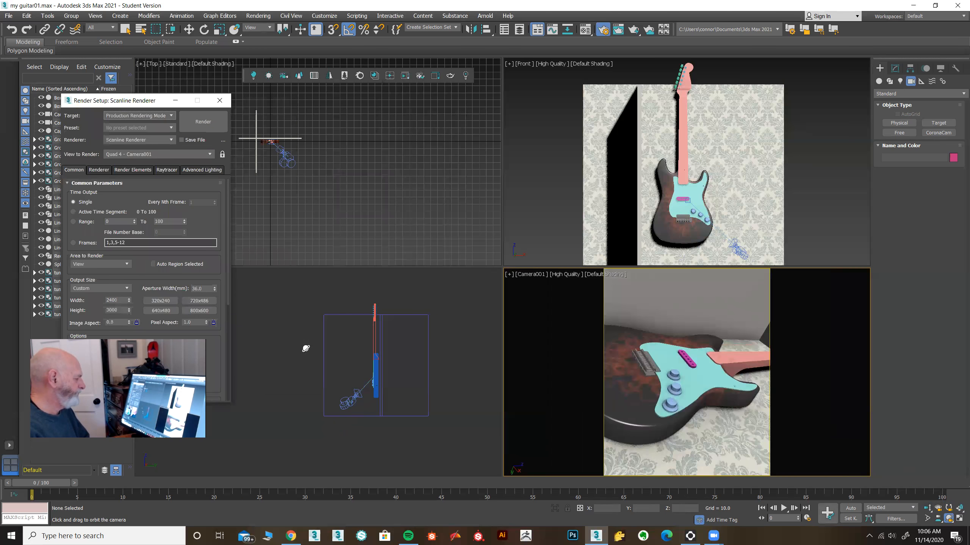
{"action": "left_click", "coordinate": [189, 34]}
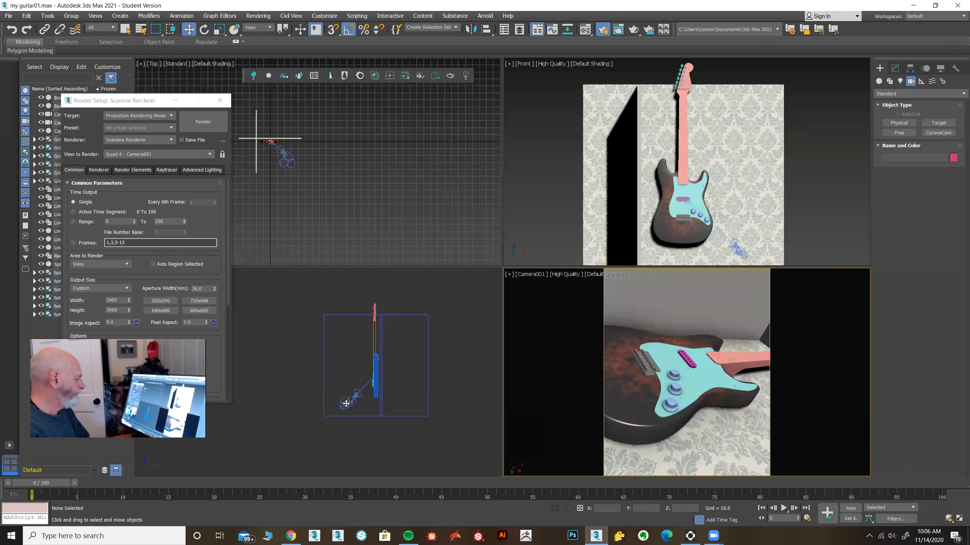
{"action": "left_click", "coordinate": [359, 380]}
{"action": "left_click_drag", "start_coordinate": [359, 390], "coordinate": [358, 294]}
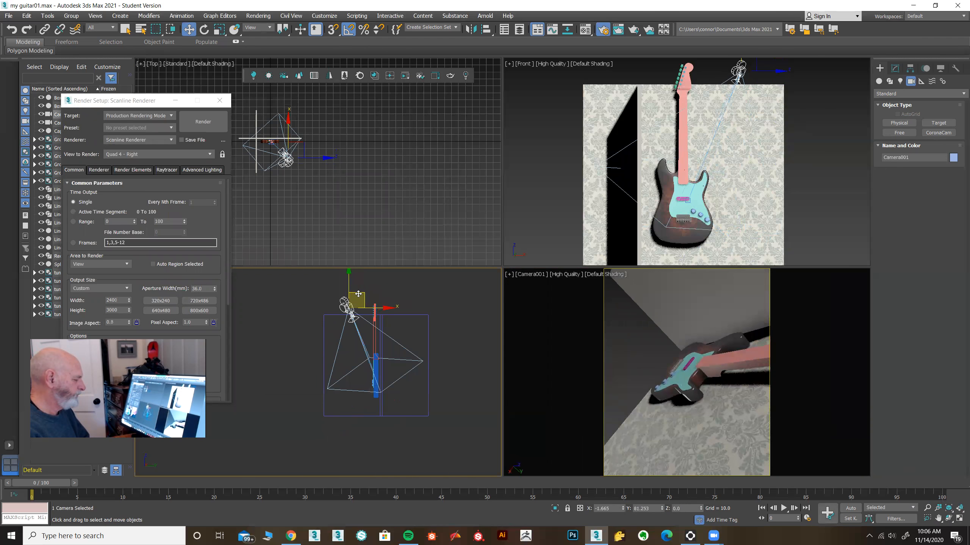
Truck and roll the camera so the guitar neck runs diagonally from the headstock in the foreground to the body
{"action": "middle_click_drag", "start_coordinate": [753, 421], "coordinate": [721, 429]}
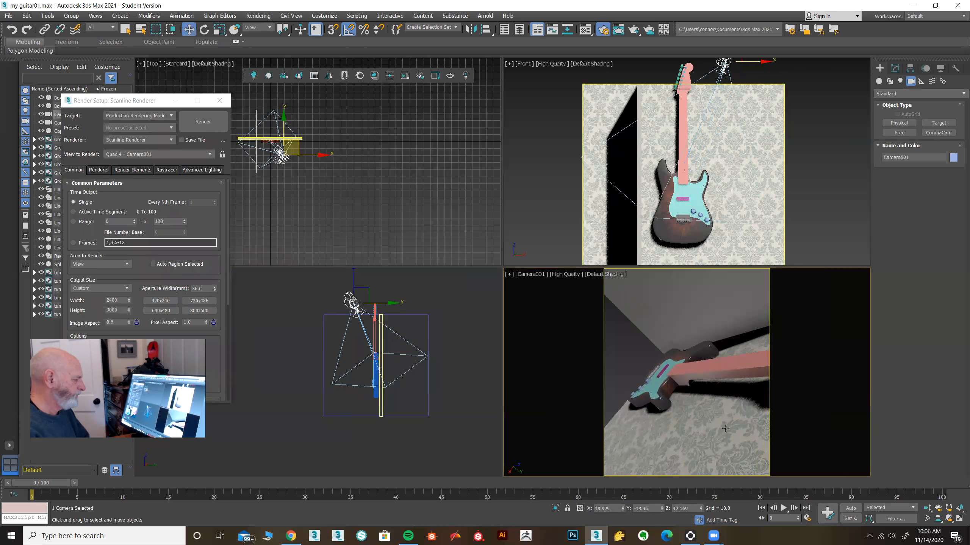
{"action": "left_click", "coordinate": [949, 519]}
{"action": "left_click", "coordinate": [948, 508]}
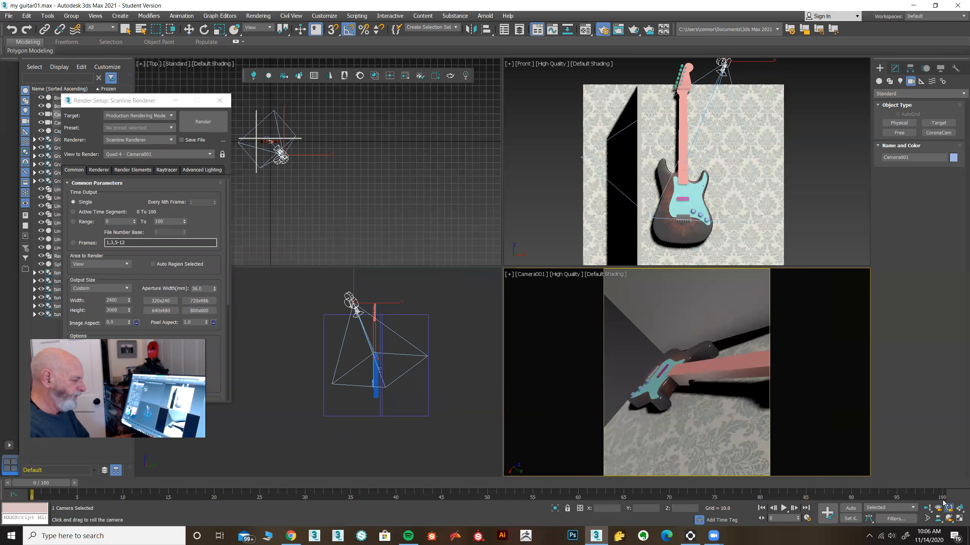
{"action": "left_click_drag", "start_coordinate": [736, 355], "coordinate": [755, 427]}
{"action": "middle_click_drag", "start_coordinate": [728, 407], "coordinate": [700, 381]}
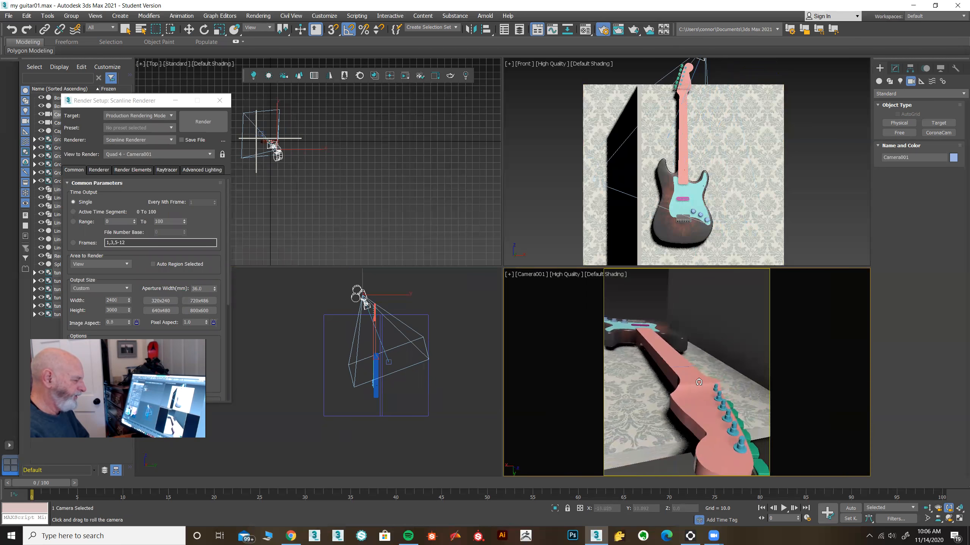
{"action": "left_click_drag", "start_coordinate": [699, 384], "coordinate": [707, 383]}
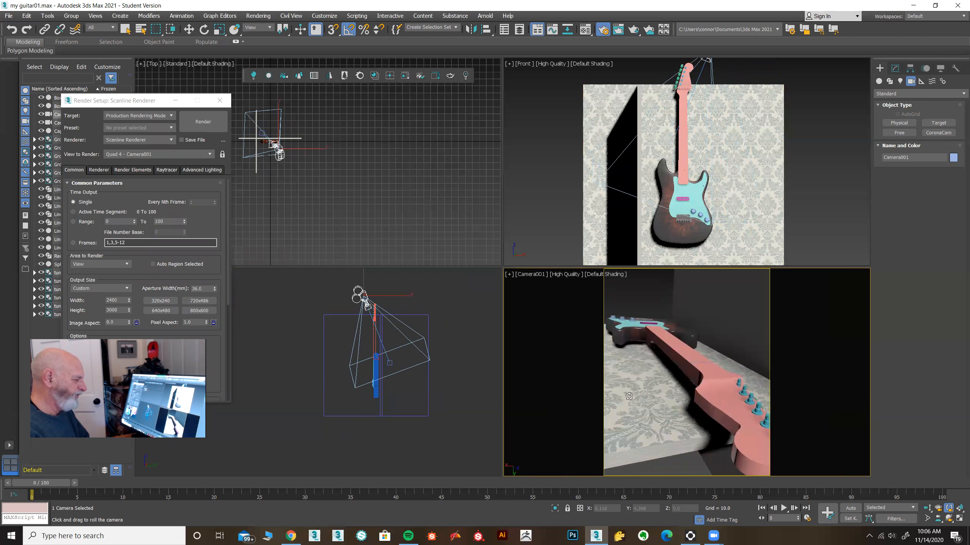
Orbit the camera to look down along the neck from the headstock, and bring Render Setup back beside the camera view
{"action": "left_click", "coordinate": [948, 518]}
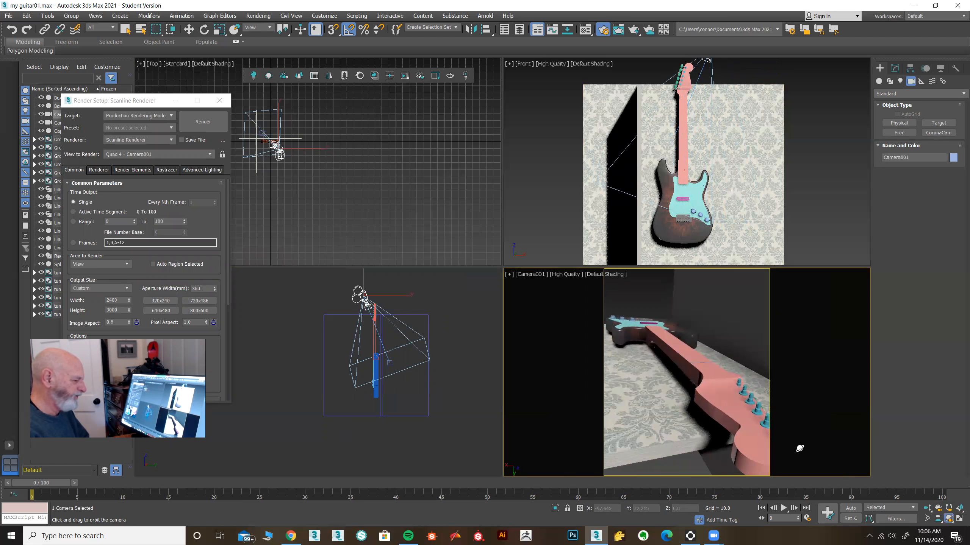
{"action": "left_click_drag", "start_coordinate": [741, 421], "coordinate": [740, 430]}
{"action": "left_click_drag", "start_coordinate": [672, 417], "coordinate": [675, 398]}
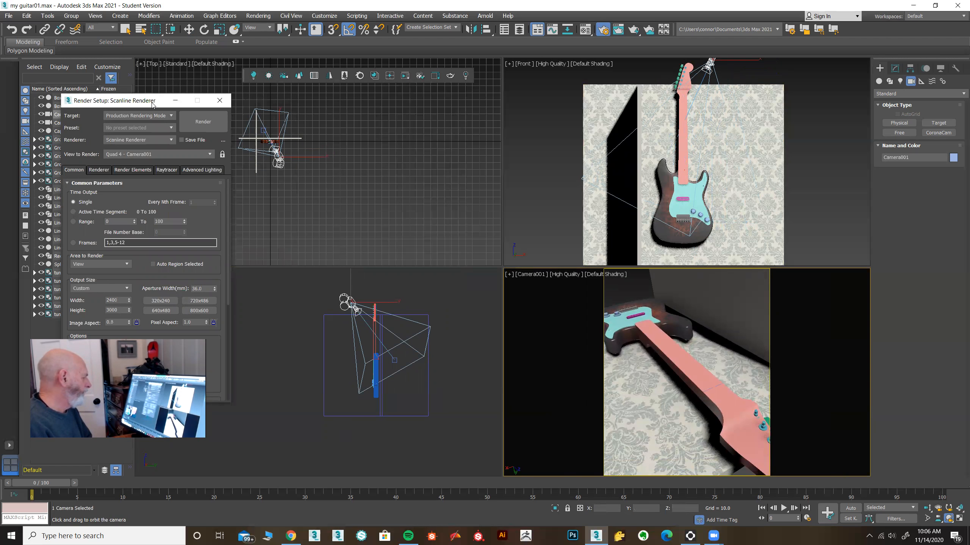
{"action": "left_click_drag", "start_coordinate": [147, 100], "coordinate": [394, 81]}
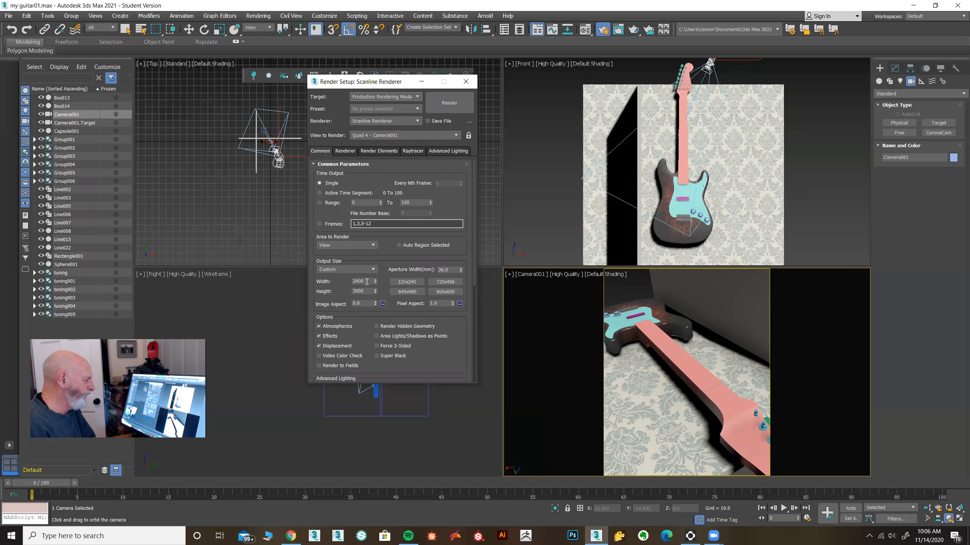
Try an output width of 2800 and set it back to 2400
{"action": "left_click_drag", "start_coordinate": [367, 281], "coordinate": [345, 280]}
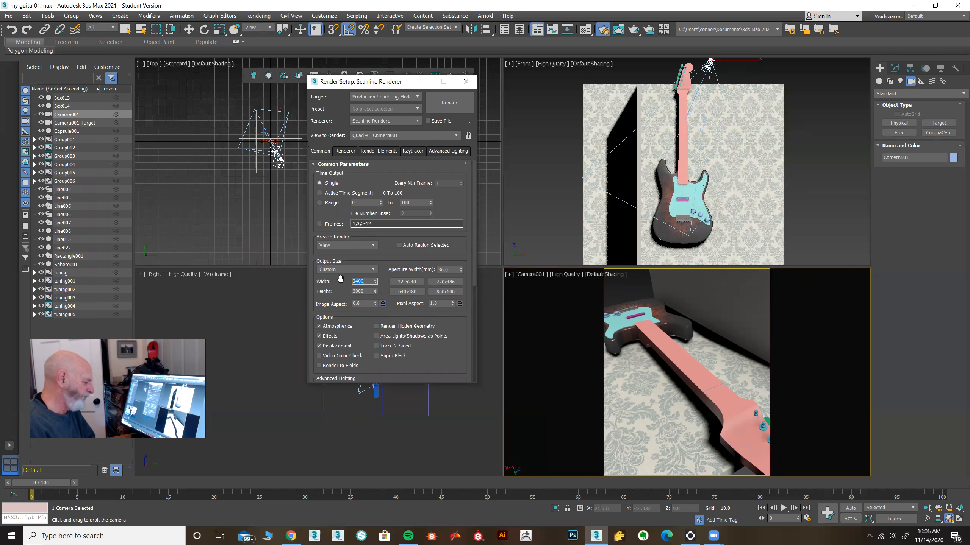
{"action": "type", "text": "2"}
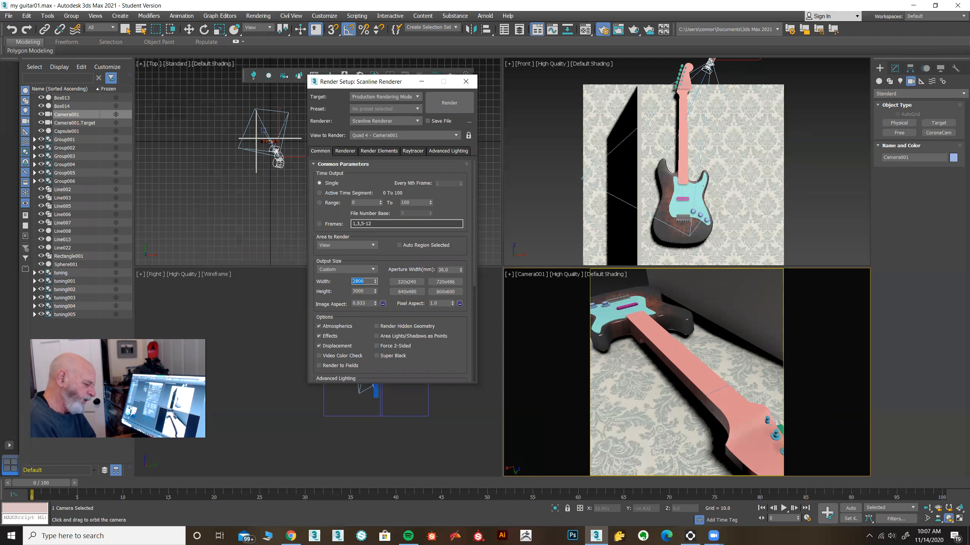
{"action": "key", "text": "Return"}
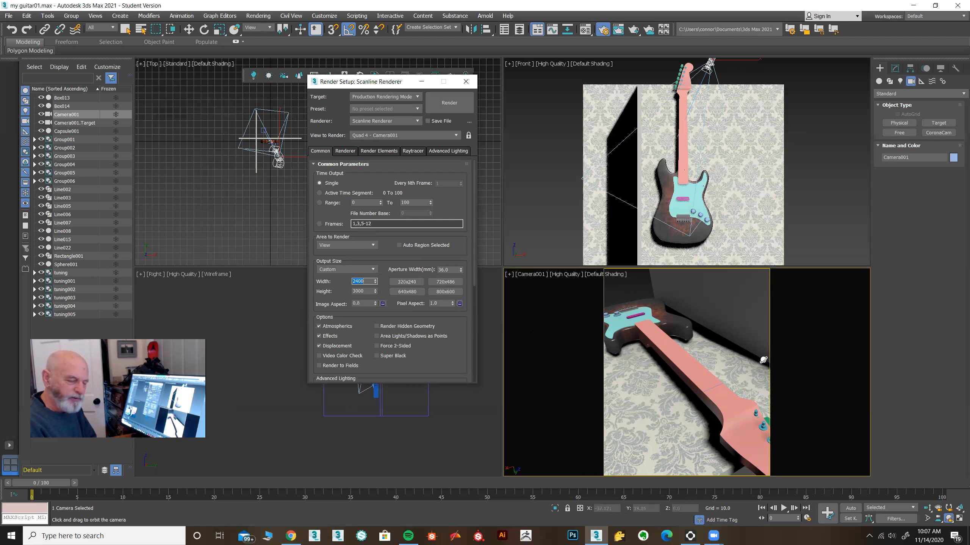
Lock the image aspect ratio and set the output height to 300
{"action": "left_click", "coordinate": [382, 304]}
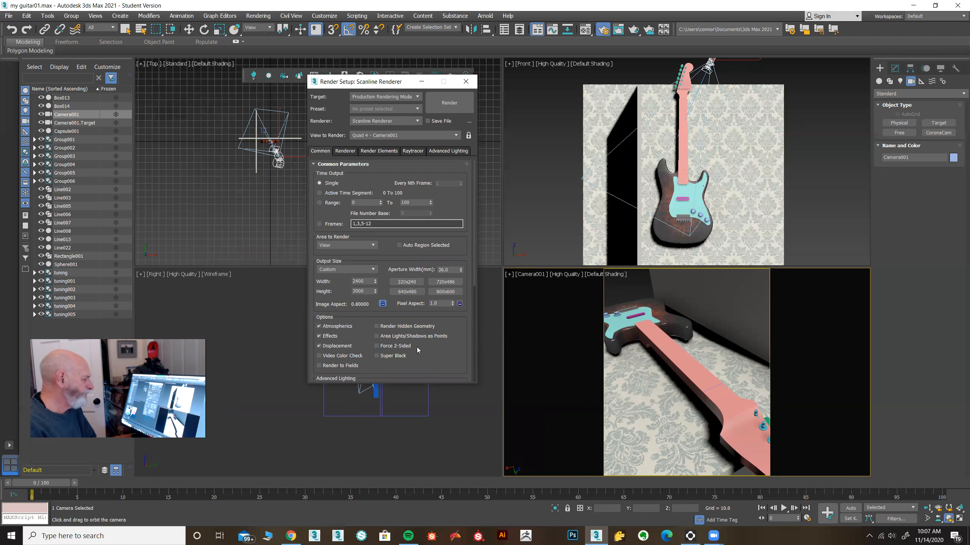
{"action": "double_click", "coordinate": [366, 290]}
{"action": "type", "text": "3"}
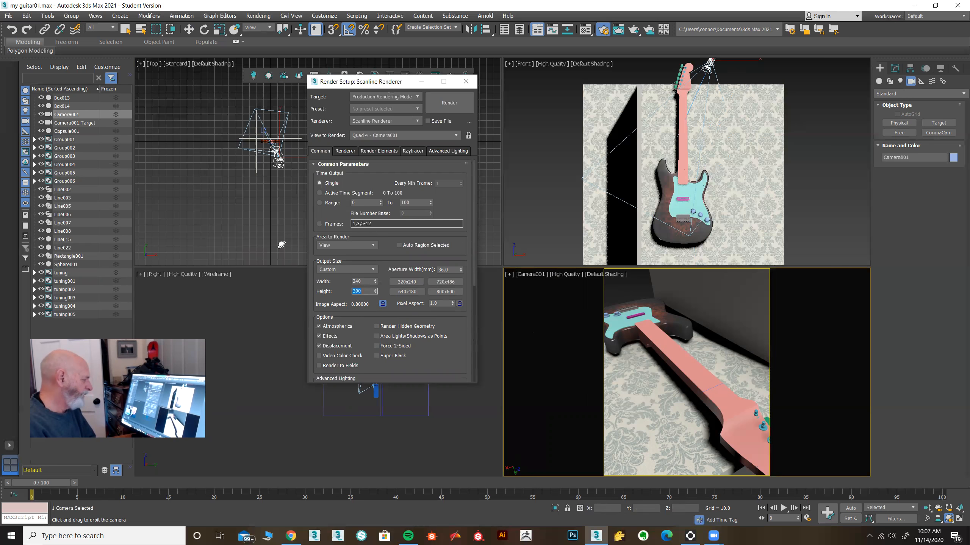
Render a small test image of the Camera001 view and close the rendered frame window
{"action": "left_click", "coordinate": [560, 425]}
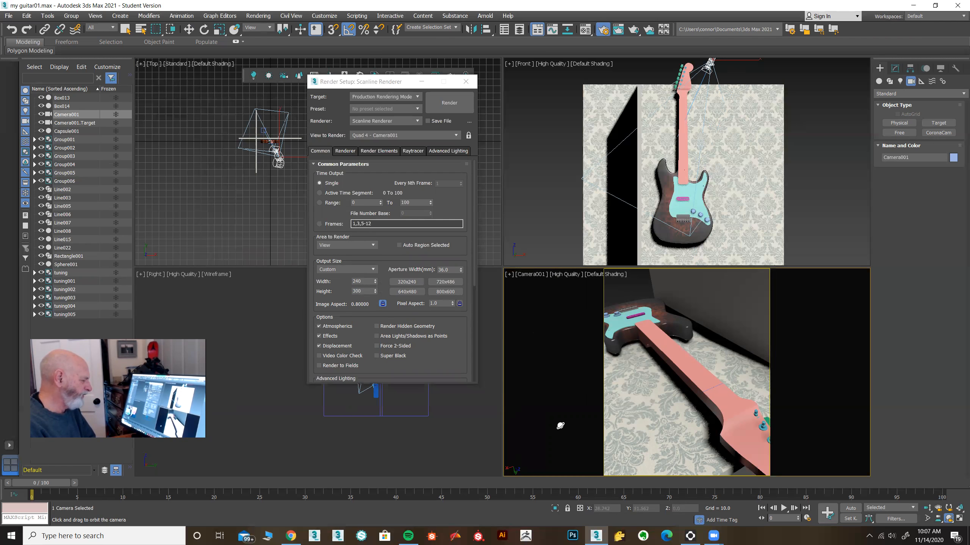
{"action": "key", "text": "shift+q"}
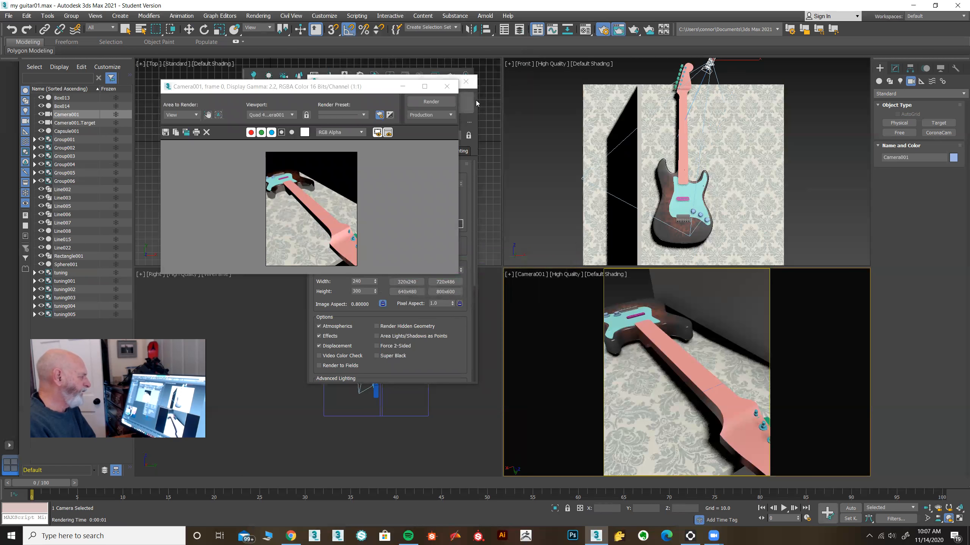
{"action": "left_click", "coordinate": [447, 87]}
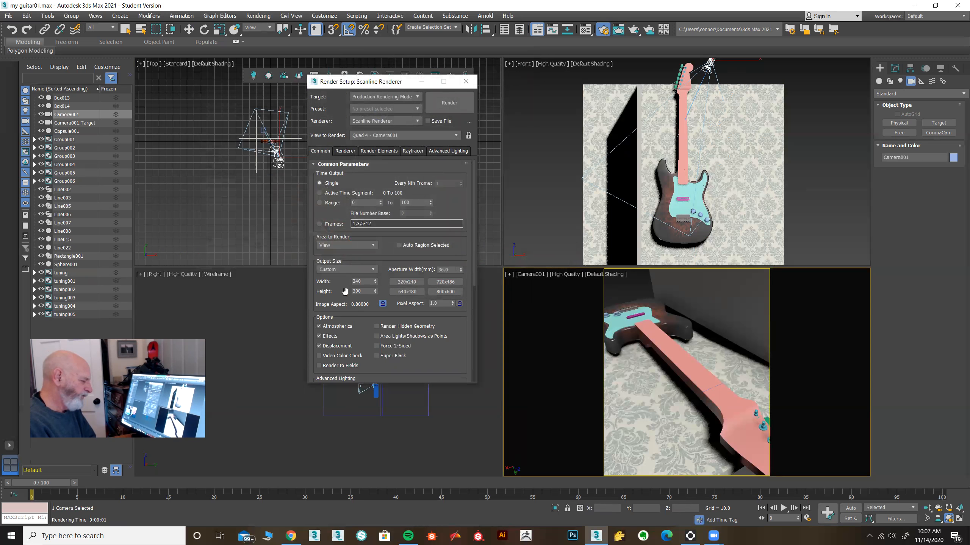
Try an output height of 15020 with the aspect locked, and set the height back to 3000
{"action": "double_click", "coordinate": [357, 291]}
{"action": "type", "text": "15020"}
{"action": "key", "text": "Return"}
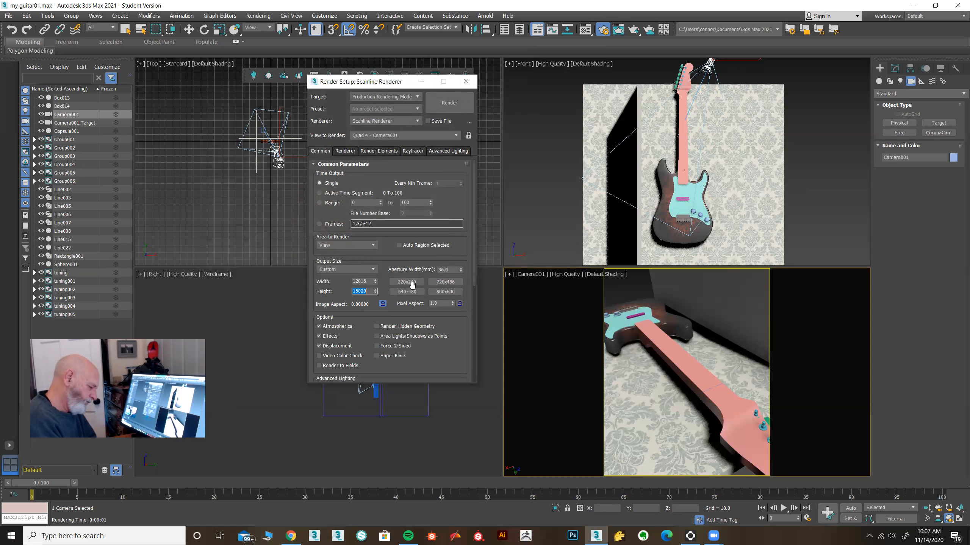
{"action": "key", "text": "BackSpace"}
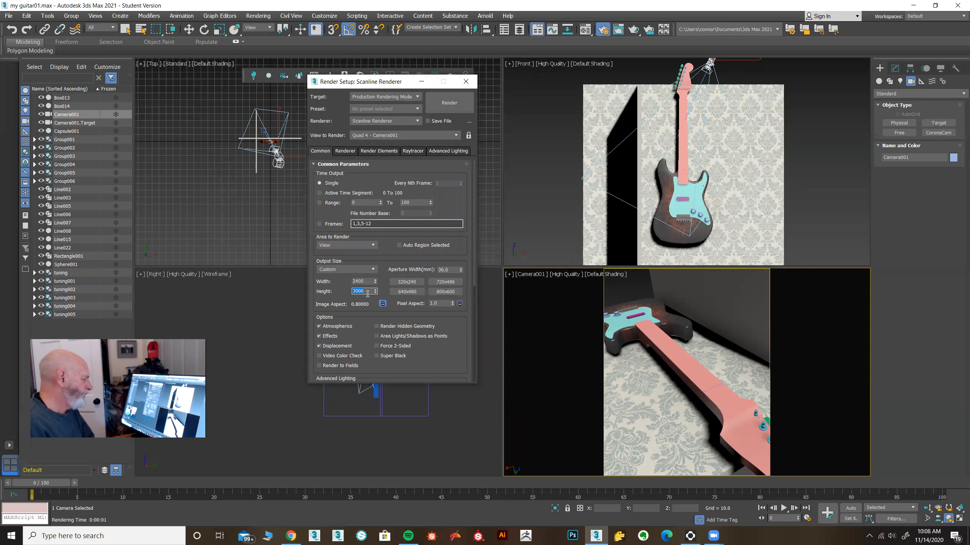
Set the output width to 3000 with the image aspect still locked
{"action": "left_click_drag", "start_coordinate": [369, 282], "coordinate": [346, 282]}
{"action": "type", "text": "3"}
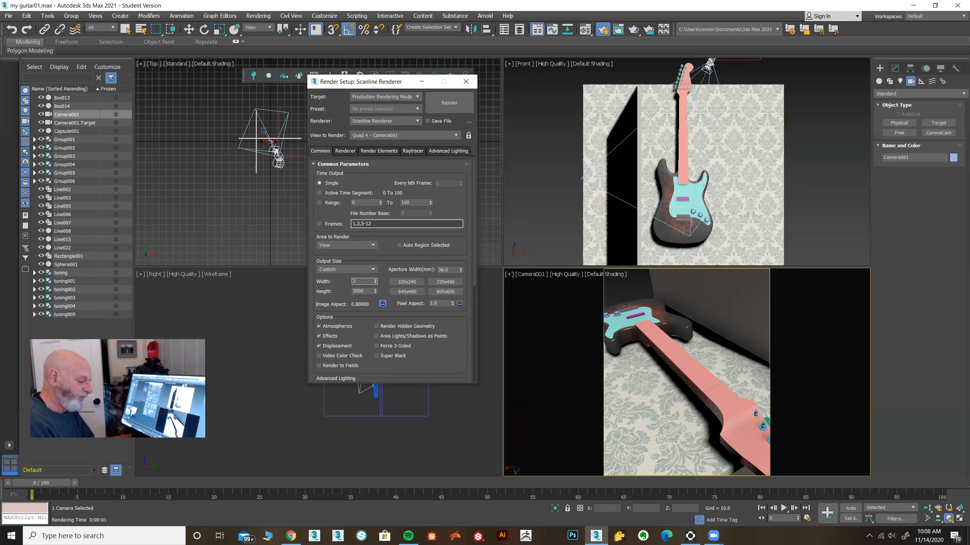
{"action": "type", "text": "000"}
{"action": "key", "text": "Tab"}
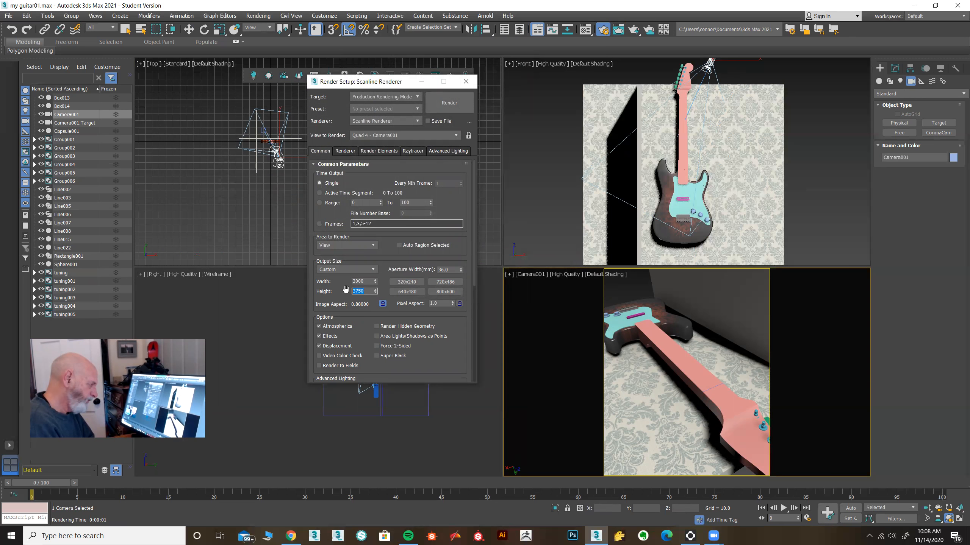
Unlock the image aspect ratio and set the output height to 2400 for a landscape frame
{"action": "left_click", "coordinate": [383, 304]}
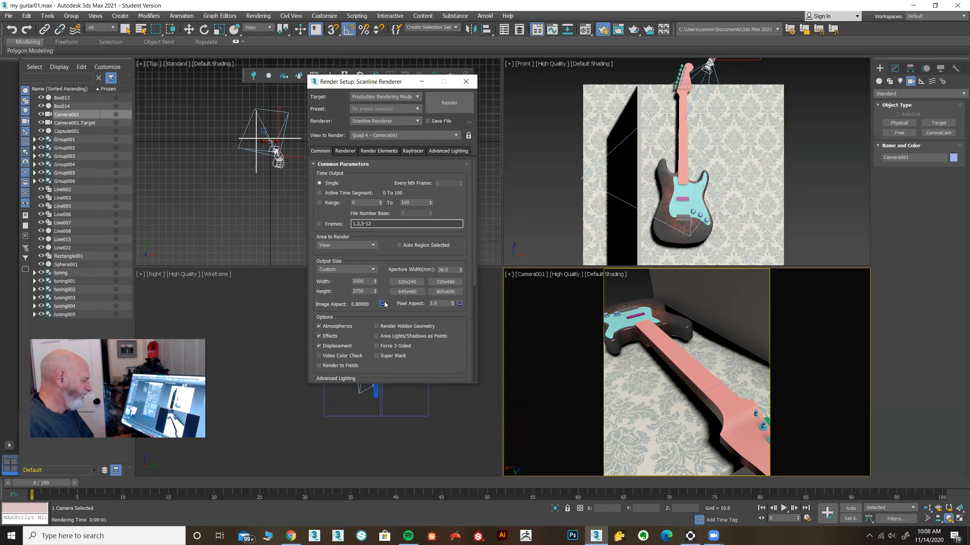
{"action": "left_click_drag", "start_coordinate": [373, 292], "coordinate": [346, 292]}
{"action": "type", "text": "2400"}
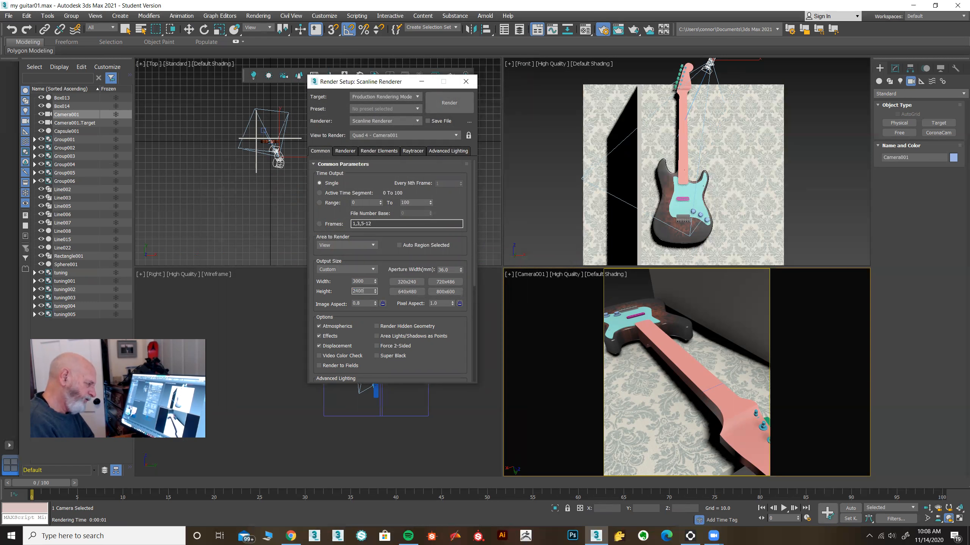
{"action": "key", "text": "Return"}
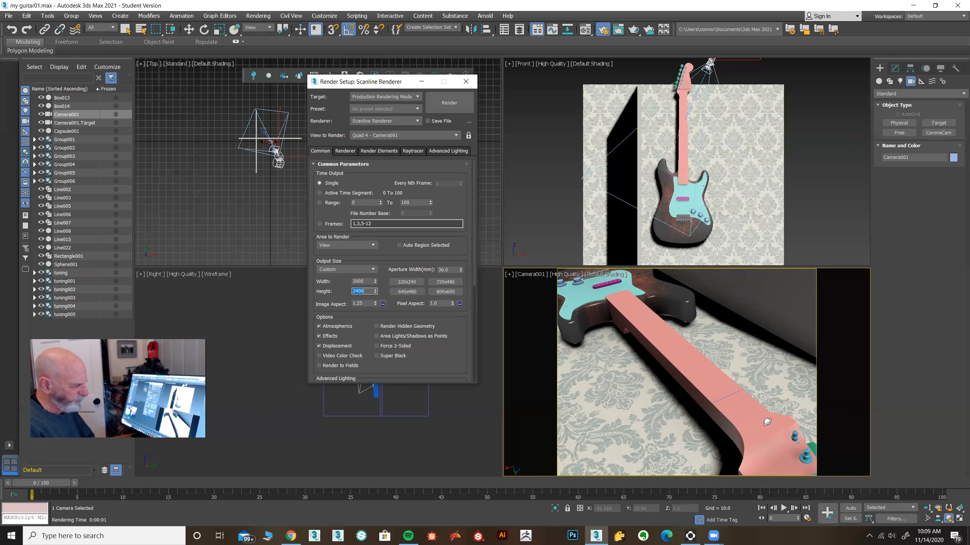
Set the render output size to 2400 wide by 3000 high and lock the image aspect ratio
{"action": "double_click", "coordinate": [366, 281]}
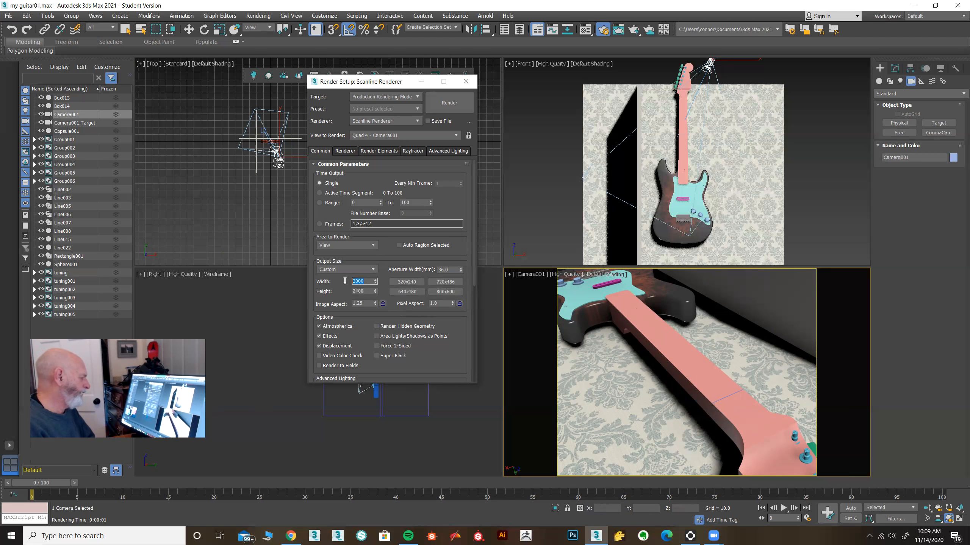
{"action": "type", "text": "2"}
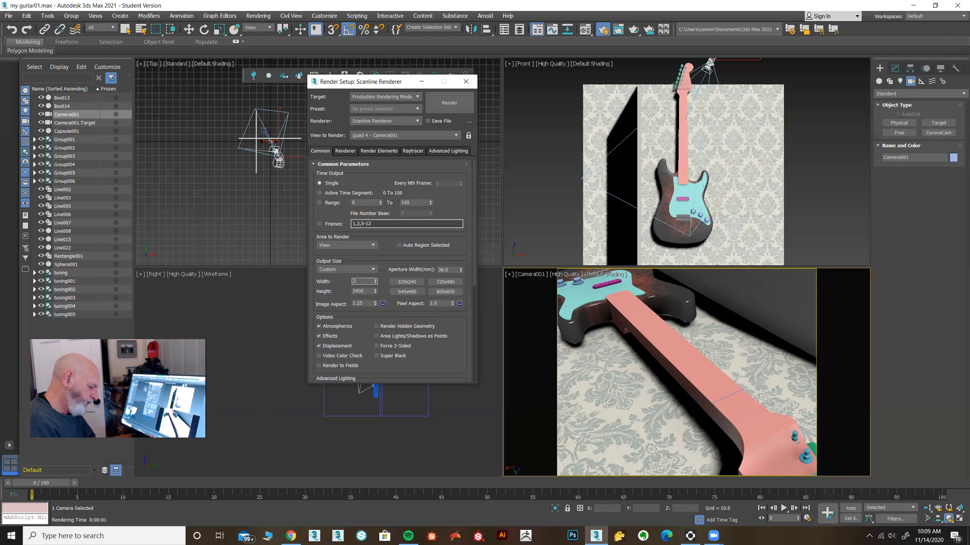
{"action": "type", "text": "400"}
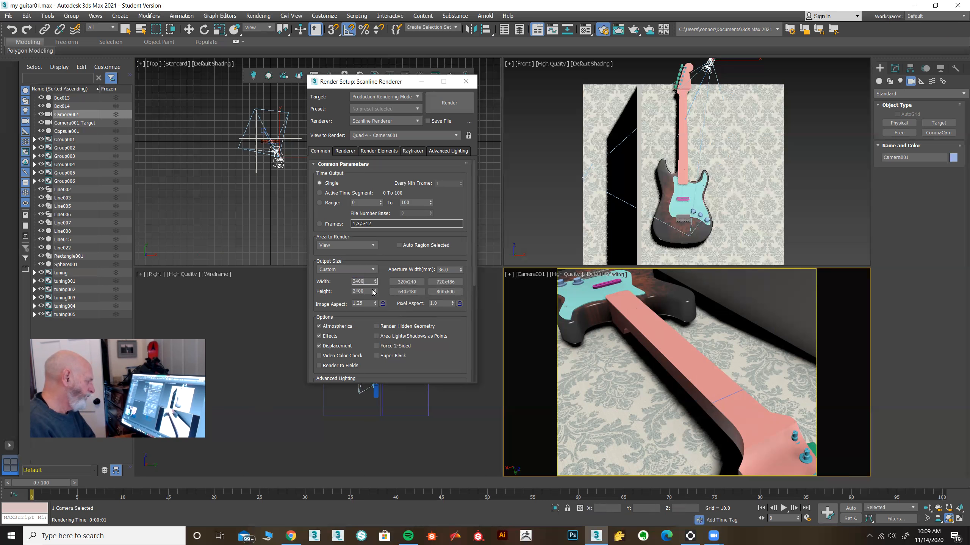
{"action": "key", "text": "Tab"}
{"action": "type", "text": "3"}
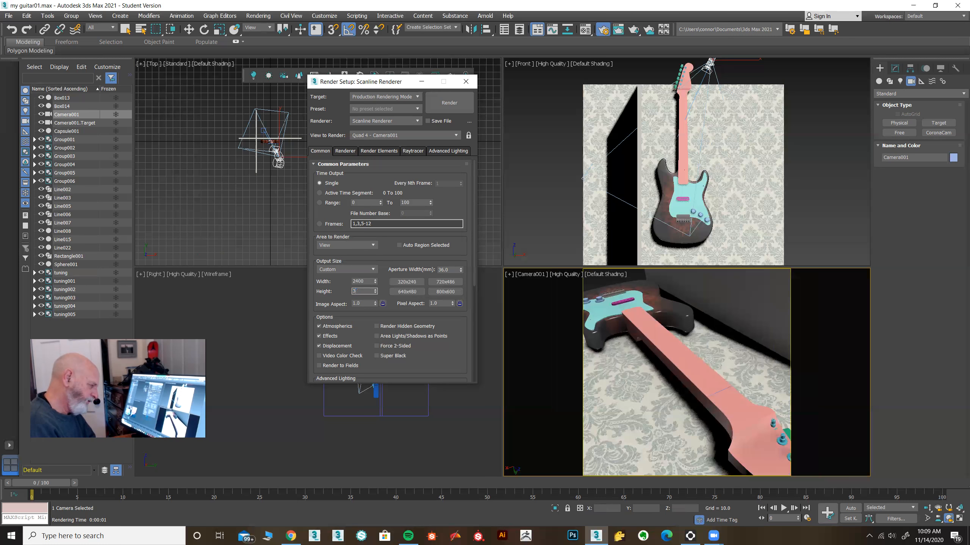
{"action": "key", "text": "Return"}
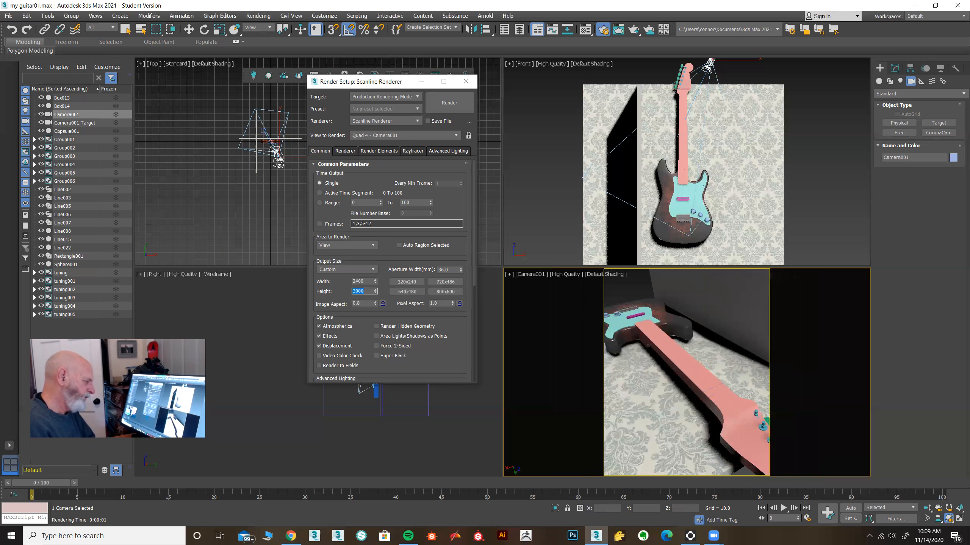
{"action": "left_click", "coordinate": [384, 304]}
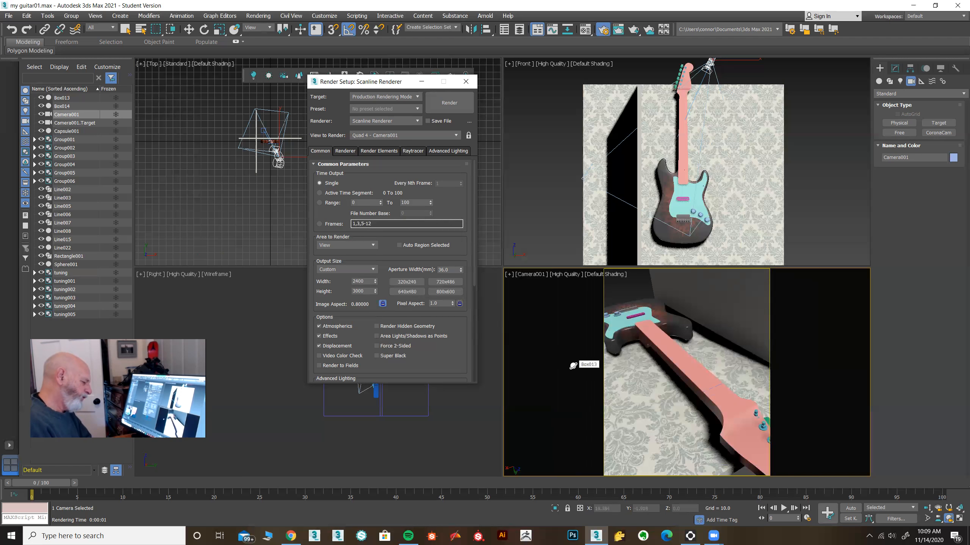
Render the Camera001 view at the portrait size and move the rendered frame window clear of the render settings
{"action": "key", "text": "shift+q"}
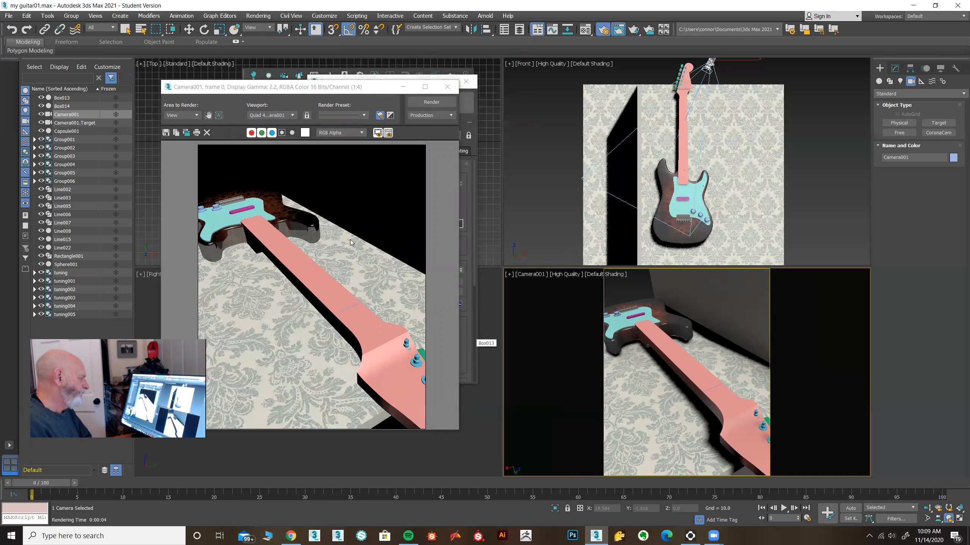
{"action": "left_click_drag", "start_coordinate": [316, 91], "coordinate": [680, 130]}
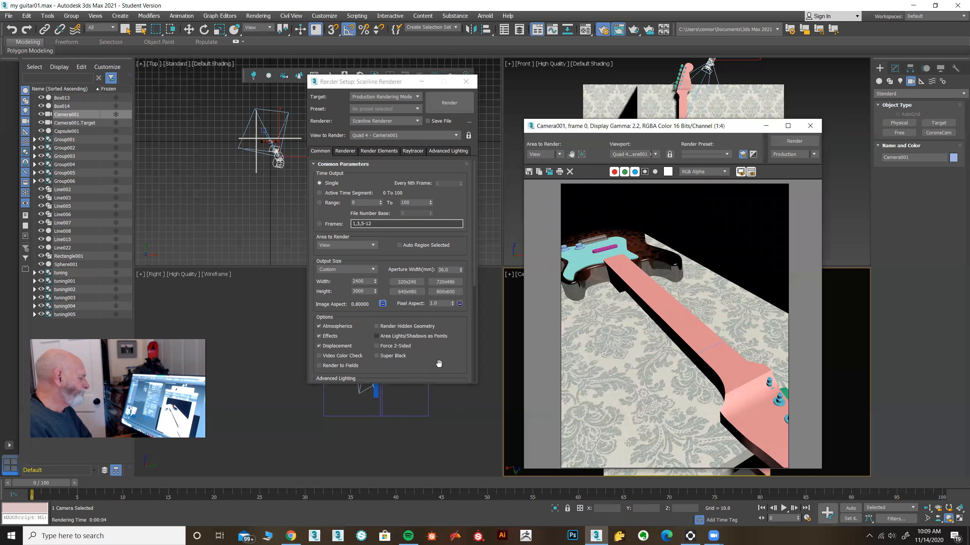
{"action": "left_click", "coordinate": [453, 362]}
{"action": "scroll", "coordinate": [453, 362], "scroll_direction": "down", "scroll_amount": 2}
{"action": "left_click", "coordinate": [529, 171]}
{"action": "left_click", "coordinate": [648, 334]}
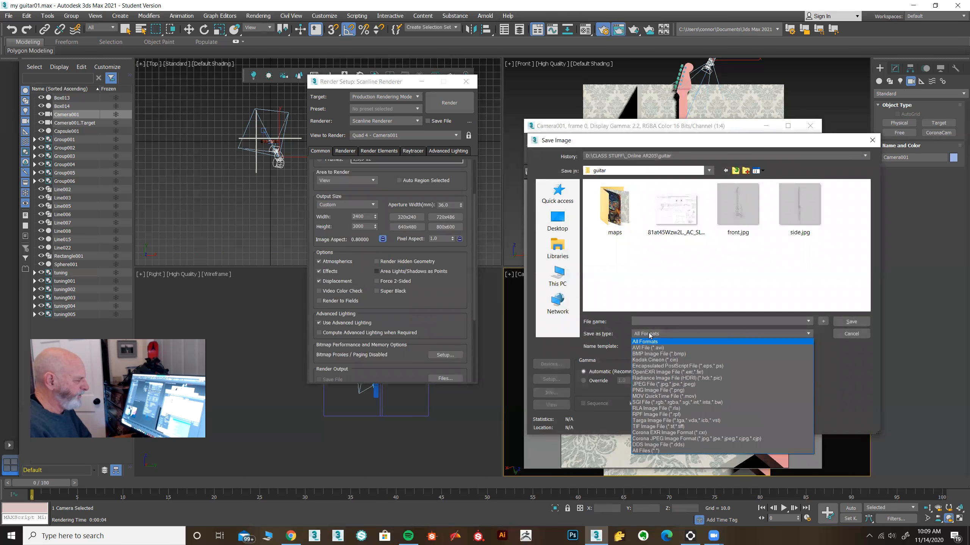
{"action": "left_click", "coordinate": [651, 384]}
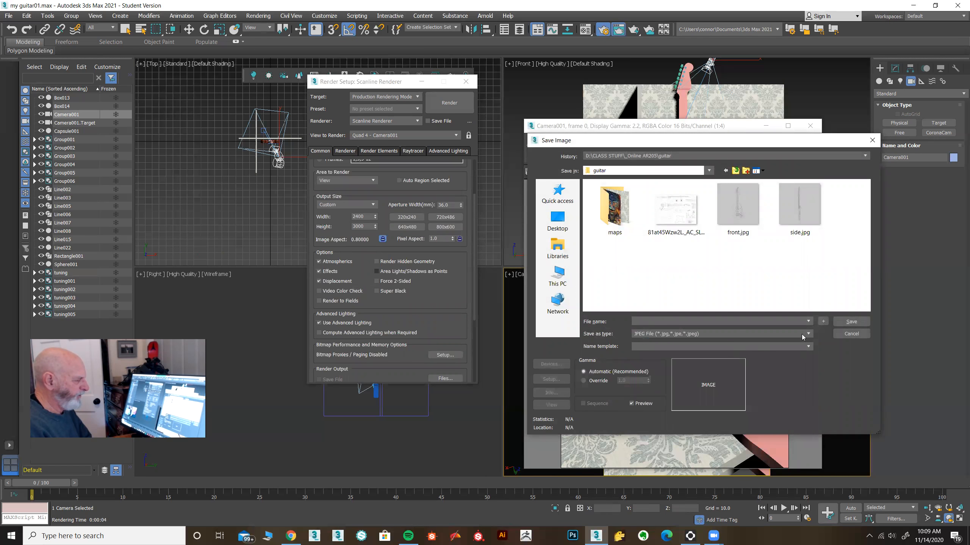
{"action": "left_click", "coordinate": [852, 334]}
Set the render output to save as a JPEG file named "xcv dbnh" in the renderoutput folder, accepting the image quality of 100
{"action": "scroll", "coordinate": [454, 320], "scroll_direction": "down", "scroll_amount": 4}
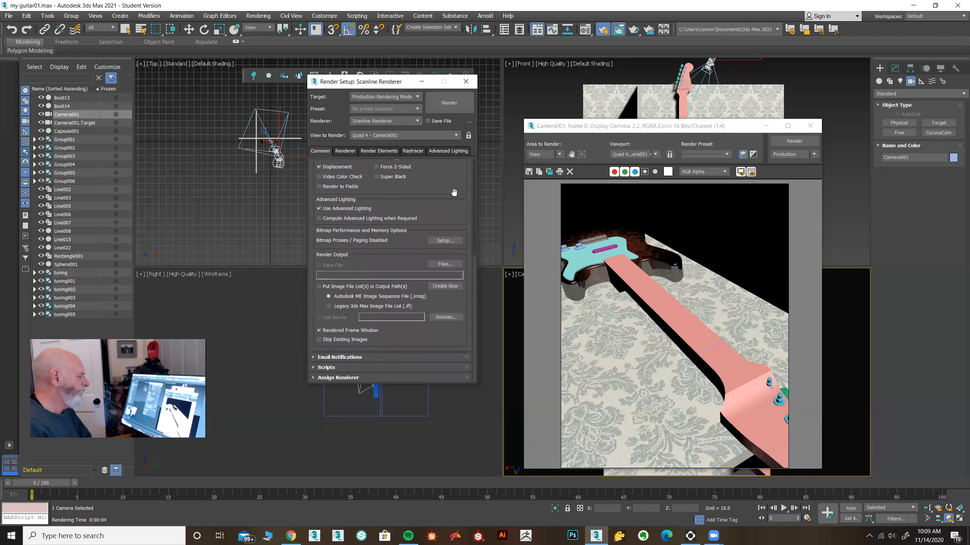
{"action": "left_click", "coordinate": [448, 266]}
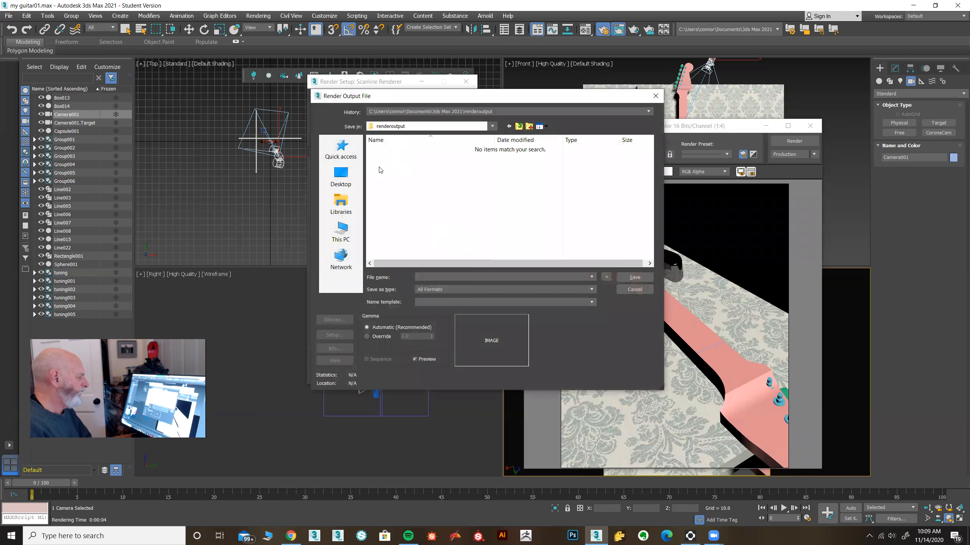
{"action": "left_click", "coordinate": [447, 293]}
{"action": "left_click", "coordinate": [448, 346]}
{"action": "left_click", "coordinate": [447, 277]}
{"action": "type", "text": "xcv dbnh"}
{"action": "left_click", "coordinate": [624, 277]}
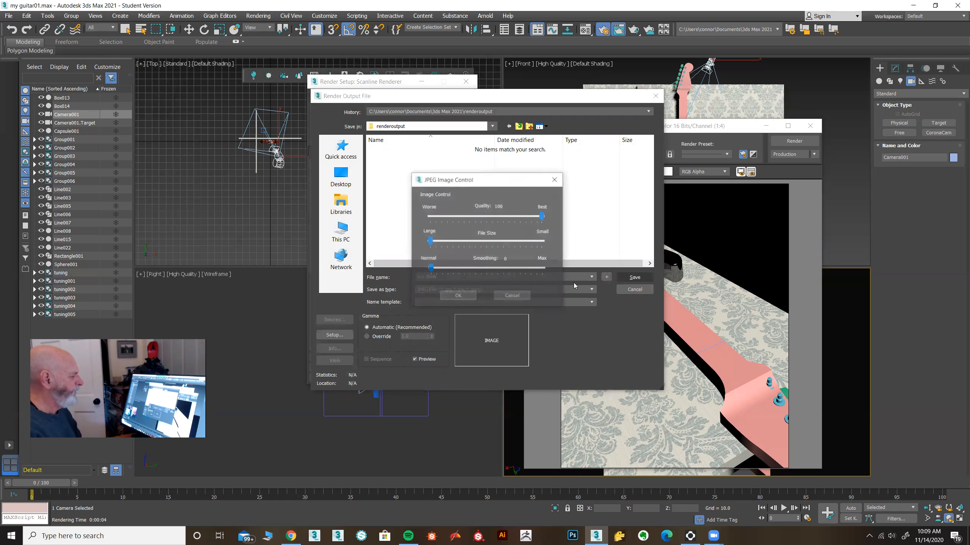
{"action": "left_click", "coordinate": [458, 295]}
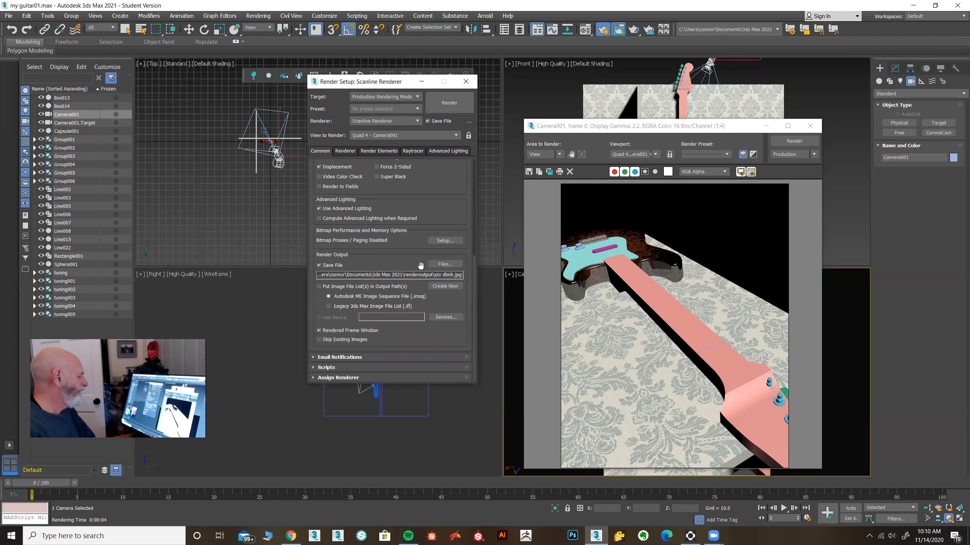
Redirect the render output file to the guitar class folder and close the rendered frame and Render Setup windows
{"action": "left_click", "coordinate": [445, 264]}
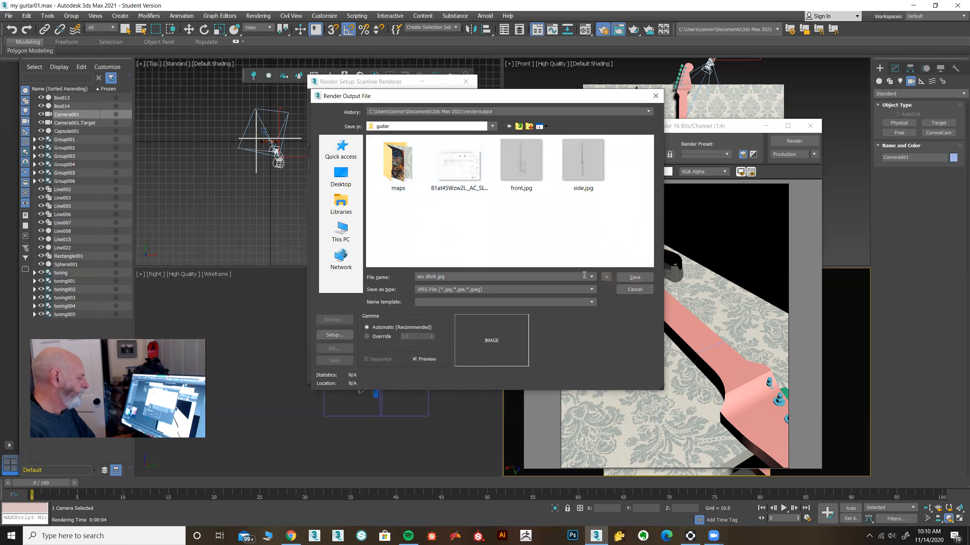
{"action": "left_click", "coordinate": [635, 278]}
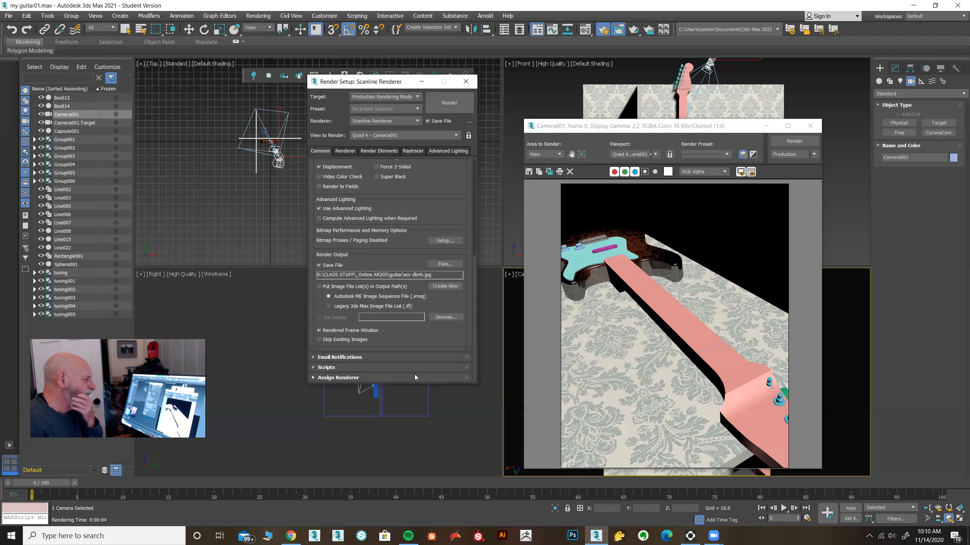
{"action": "left_click", "coordinate": [810, 126]}
{"action": "left_click", "coordinate": [466, 81]}
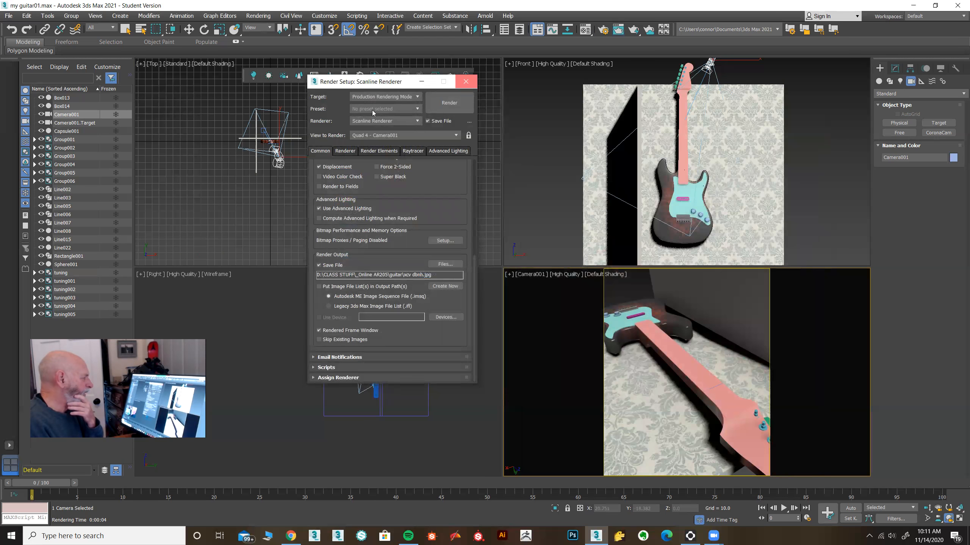
Examine Camera001's lens, environment range, clipping and depth of field parameters
{"action": "left_click", "coordinate": [189, 29]}
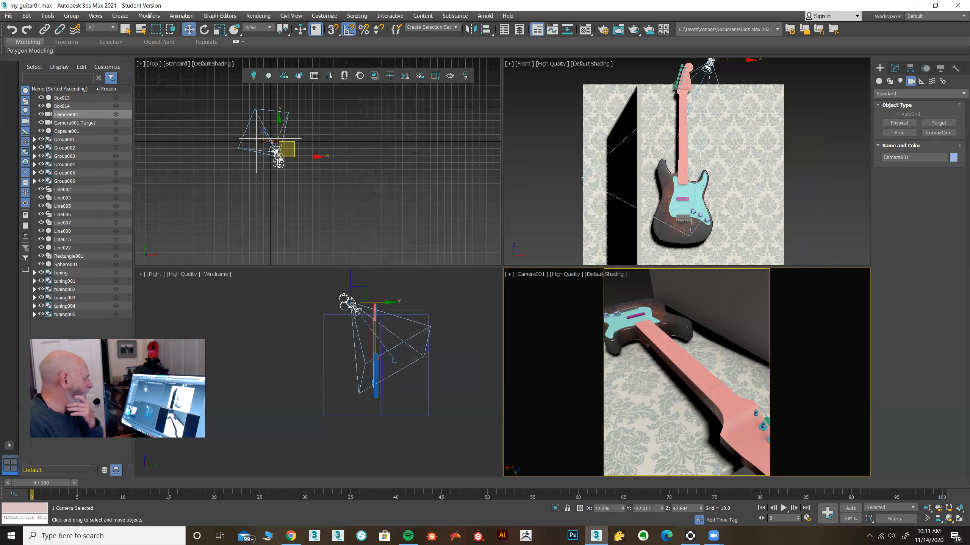
{"action": "left_click", "coordinate": [895, 67]}
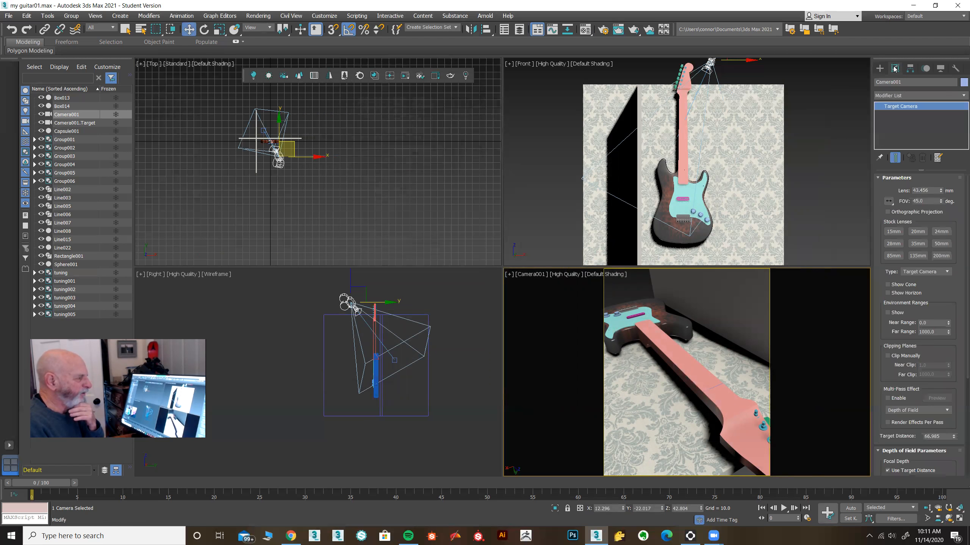
{"action": "left_click_drag", "start_coordinate": [880, 289], "coordinate": [881, 234]}
{"action": "scroll", "coordinate": [885, 208], "scroll_direction": "down", "scroll_amount": 3}
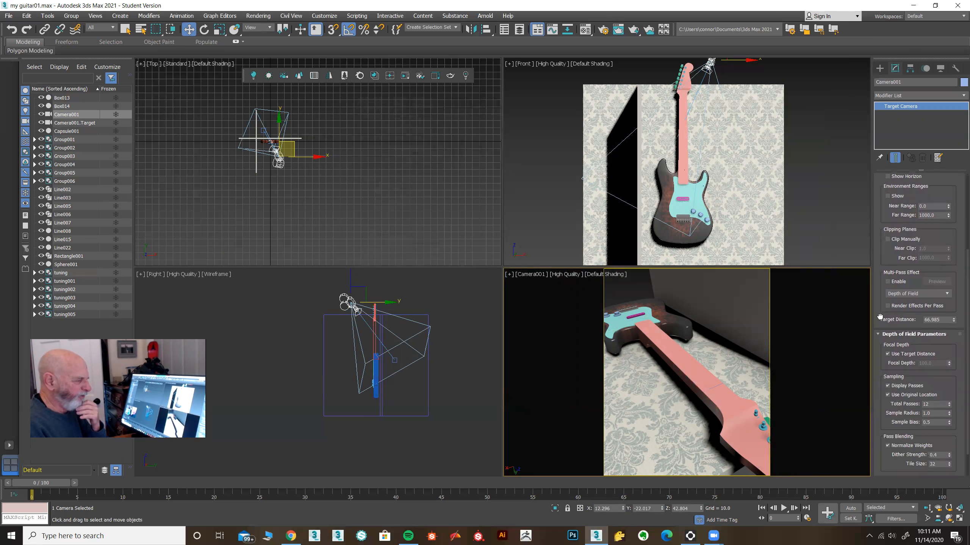
{"action": "scroll", "coordinate": [878, 313], "scroll_direction": "up", "scroll_amount": 2}
{"action": "scroll", "coordinate": [872, 309], "scroll_direction": "up", "scroll_amount": 5}
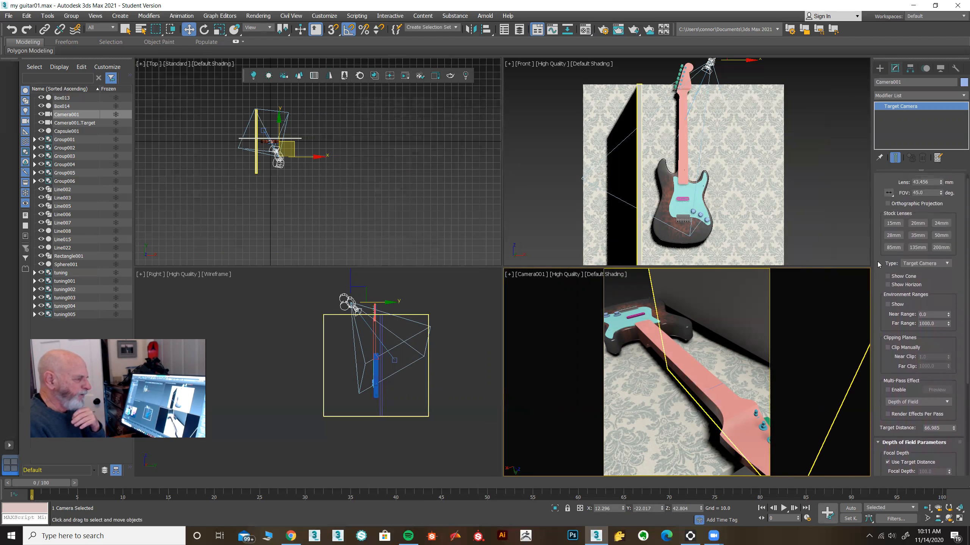
{"action": "scroll", "coordinate": [878, 264], "scroll_direction": "up", "scroll_amount": 1}
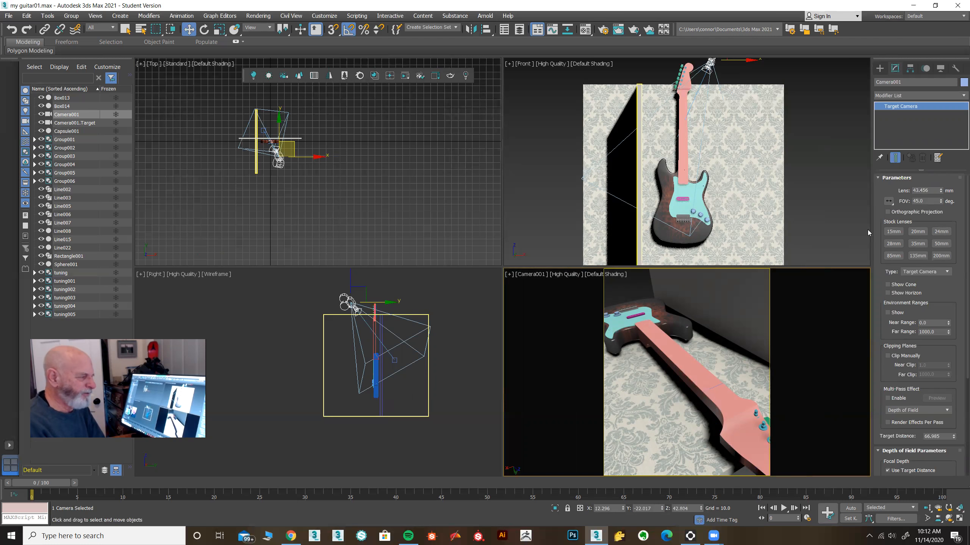
Try the 15 mm and 24 mm stock lenses on Camera001, dollying the camera to reframe the guitar with each
{"action": "left_click", "coordinate": [892, 231]}
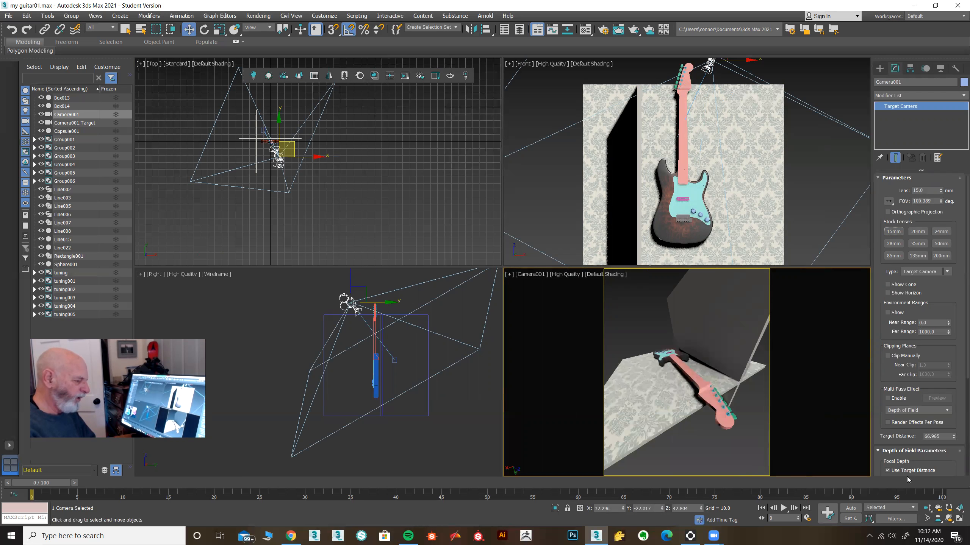
{"action": "left_click", "coordinate": [927, 509]}
{"action": "left_click_drag", "start_coordinate": [760, 470], "coordinate": [758, 443]}
{"action": "mouse_move", "coordinate": [755, 443]}
{"action": "middle_mouse_down"}
{"action": "mouse_move", "coordinate": [732, 433]}
{"action": "mouse_move", "coordinate": [743, 435]}
{"action": "middle_mouse_up"}
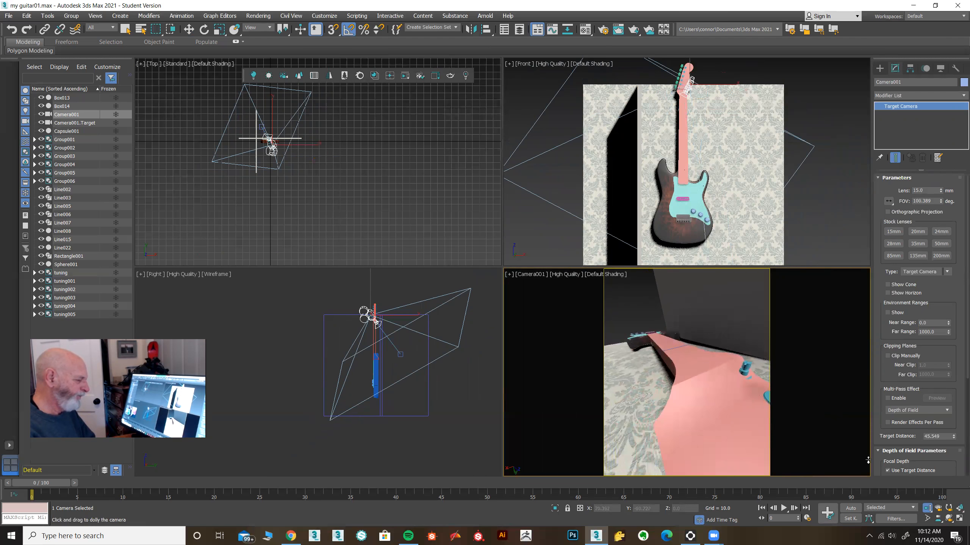
{"action": "left_click", "coordinate": [937, 232]}
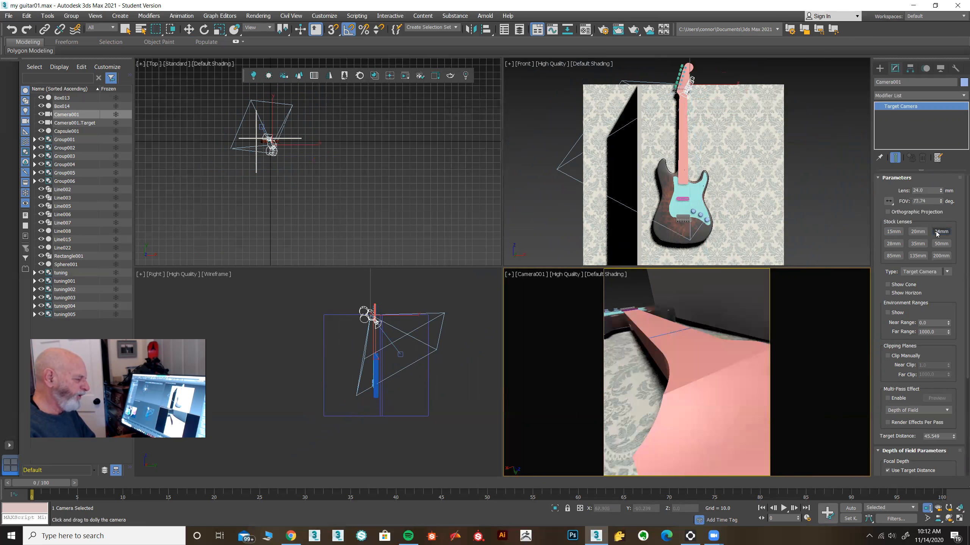
{"action": "left_click_drag", "start_coordinate": [659, 376], "coordinate": [660, 385]}
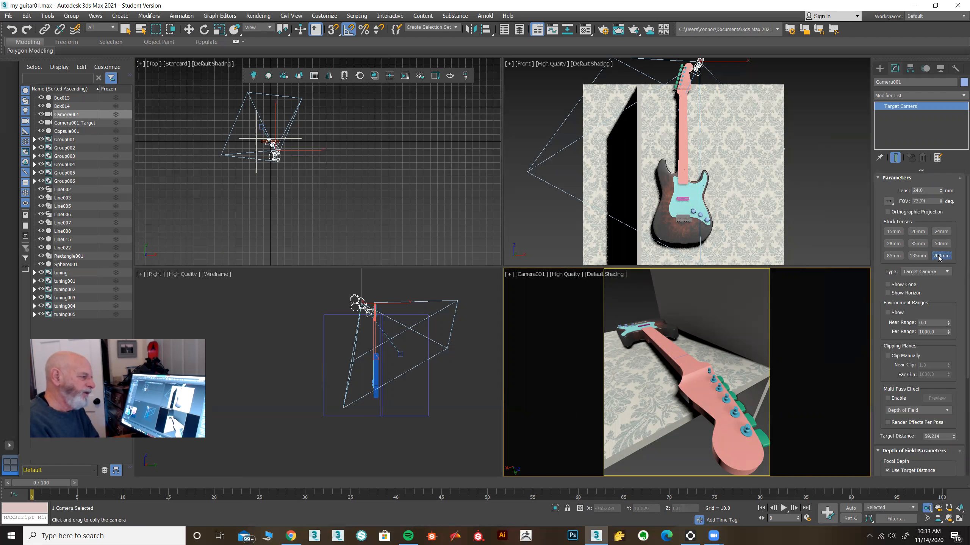
Switch Camera001 to the 200 mm stock lens and dolly it back until the neck and headstock fit in the frame
{"action": "left_click", "coordinate": [940, 256]}
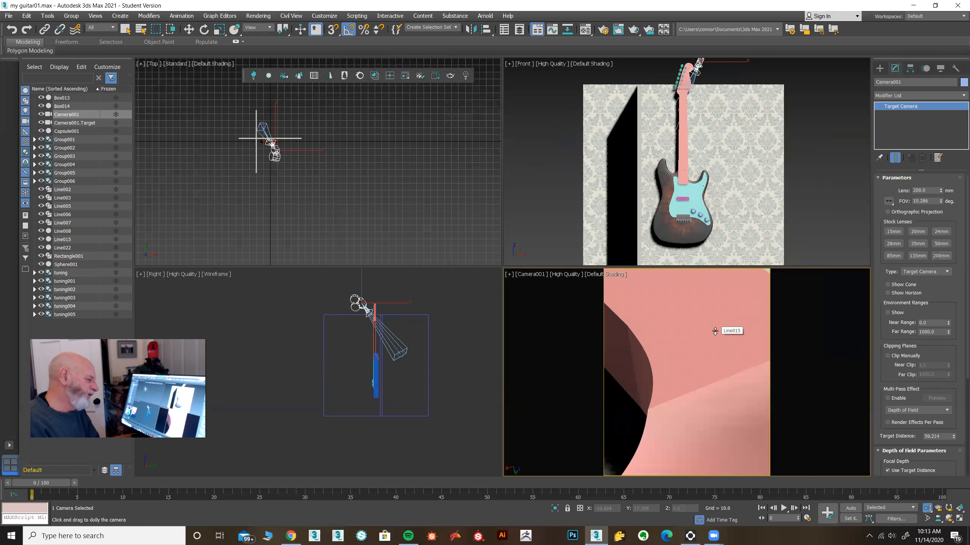
{"action": "left_click_drag", "start_coordinate": [717, 325], "coordinate": [748, 458]}
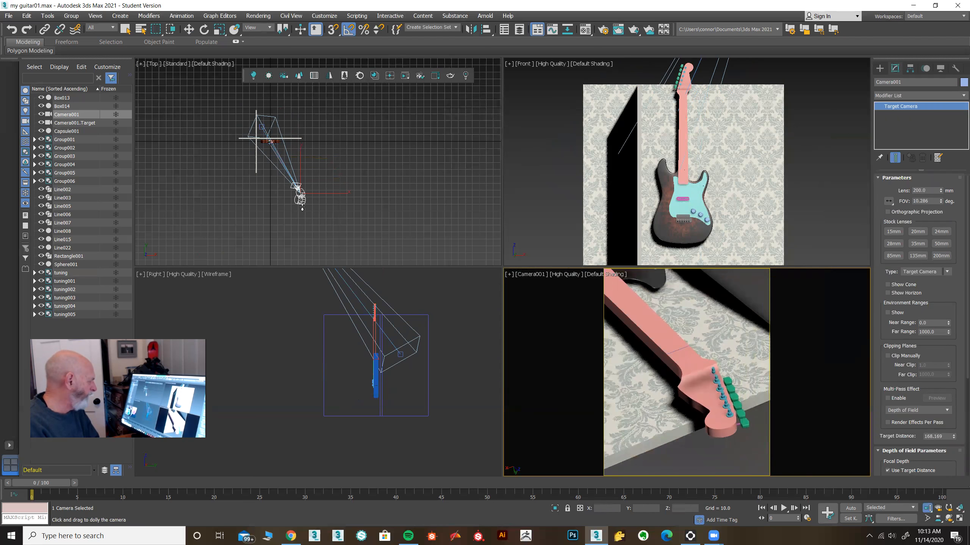
{"action": "left_click_drag", "start_coordinate": [655, 346], "coordinate": [672, 439]}
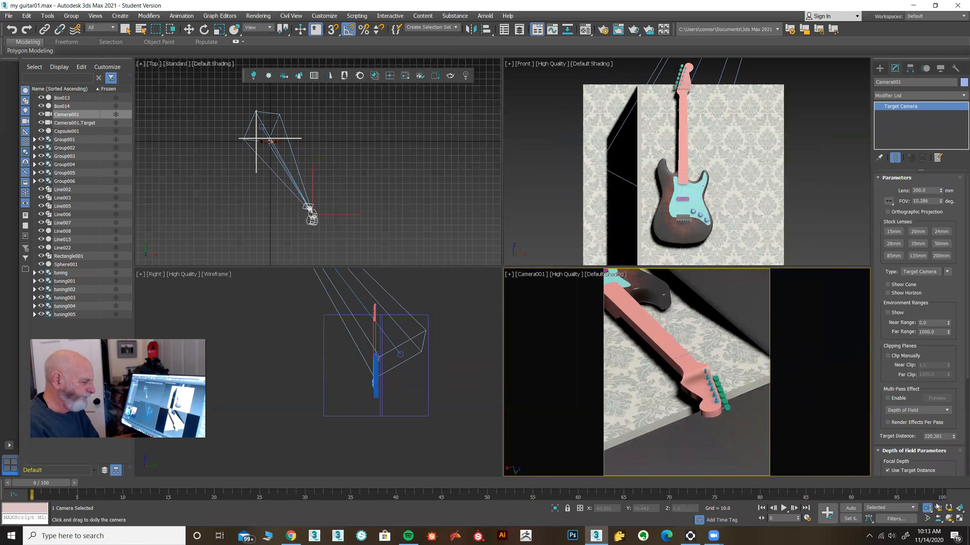
Orbit and reframe Camera001 so the guitar runs diagonally from body to headstock, and maximize the camera view
{"action": "left_click", "coordinate": [949, 519]}
{"action": "left_click_drag", "start_coordinate": [713, 384], "coordinate": [711, 378]}
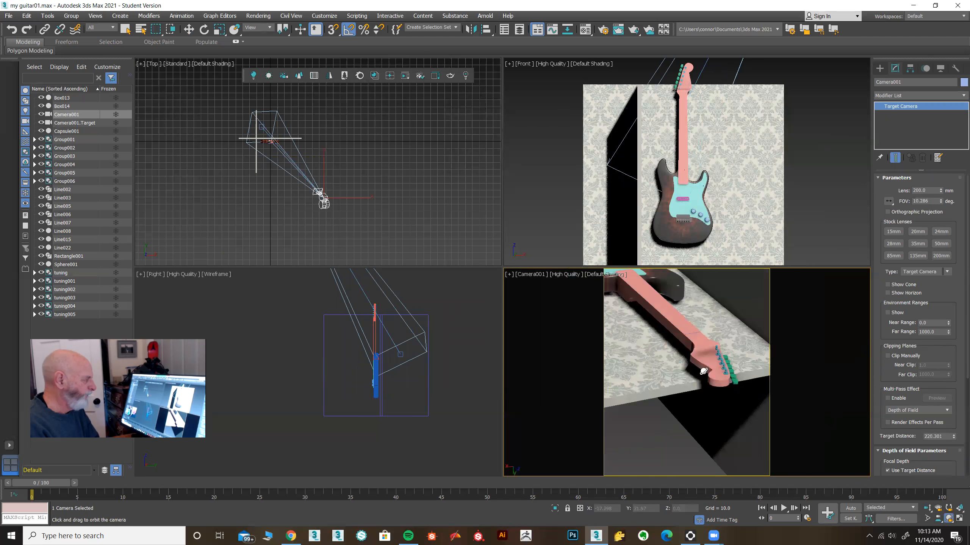
{"action": "left_click_drag", "start_coordinate": [667, 340], "coordinate": [678, 386]}
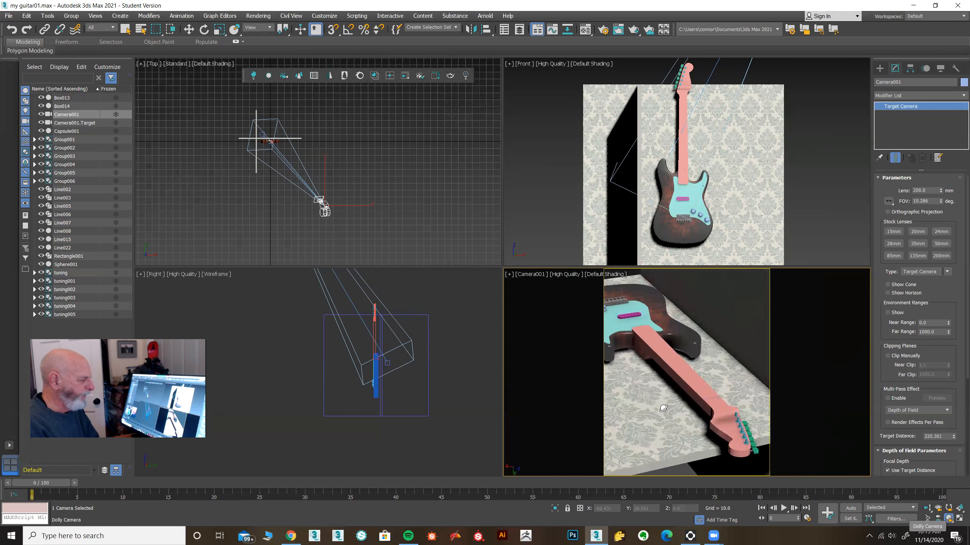
{"action": "left_click", "coordinate": [959, 518]}
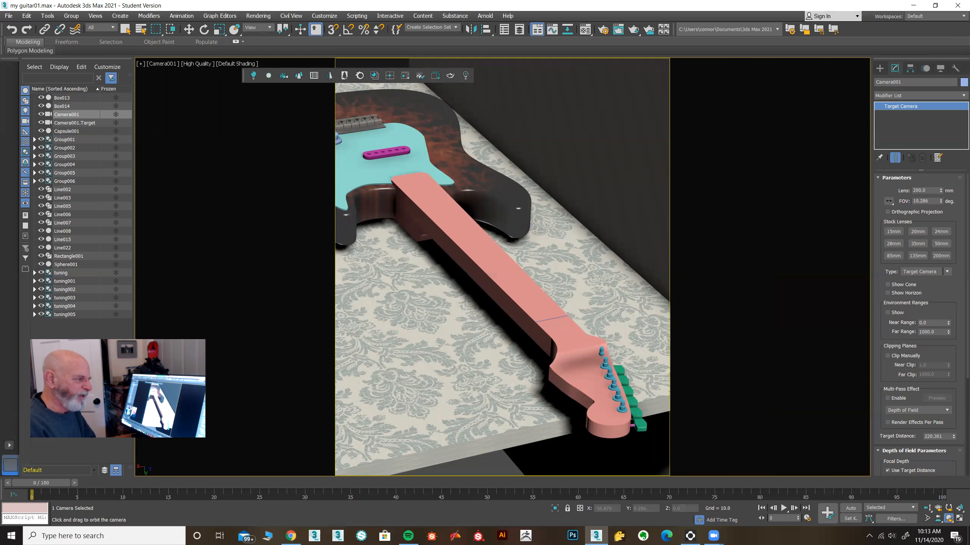
Switch Camera001 to the 50 mm stock lens and dolly in until the whole guitar fills the portrait frame
{"action": "left_click", "coordinate": [941, 244]}
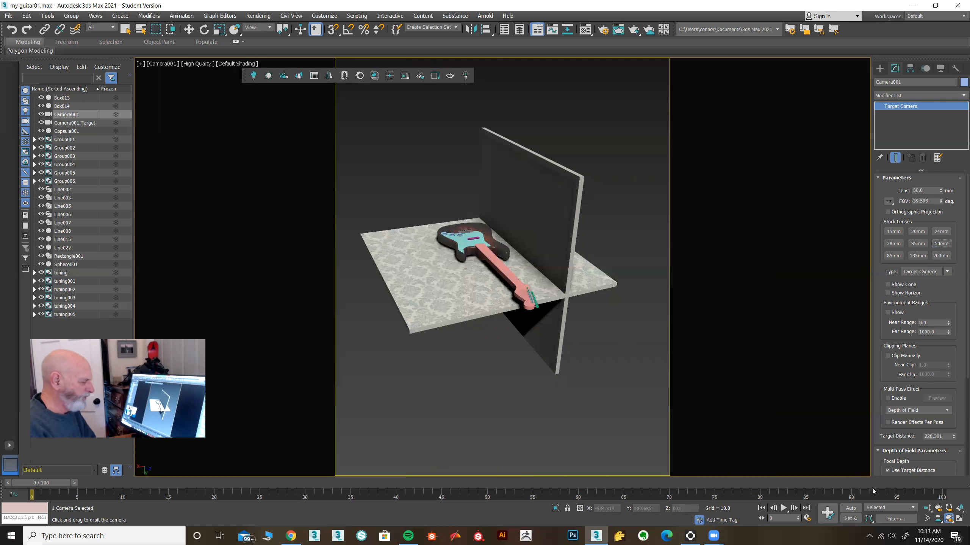
{"action": "left_click", "coordinate": [927, 507]}
{"action": "left_click_drag", "start_coordinate": [510, 306], "coordinate": [507, 284]}
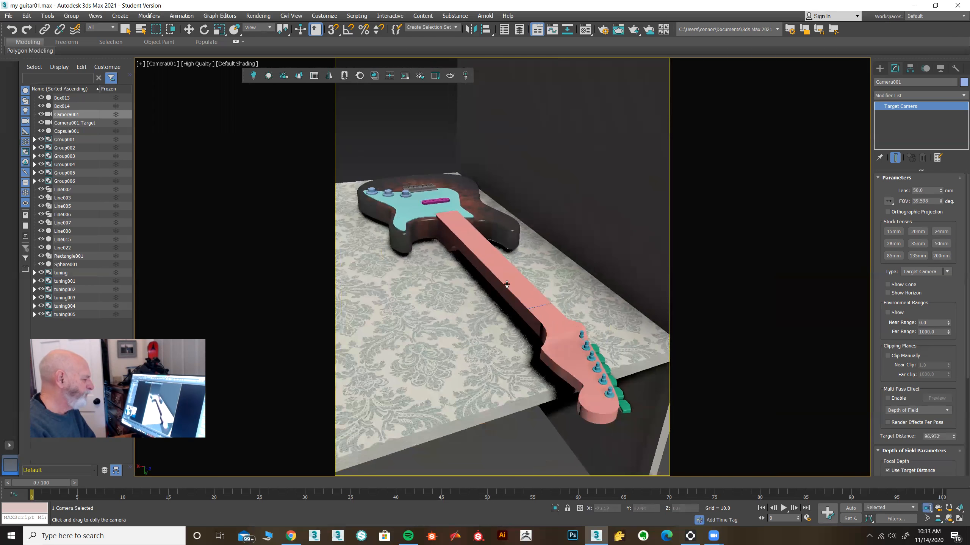